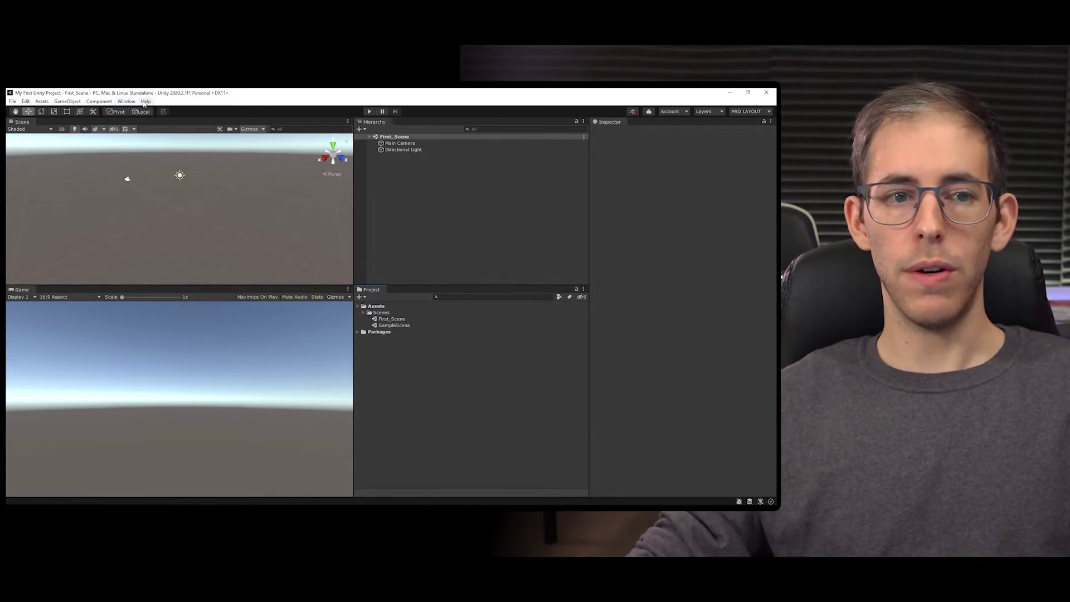
Open the Console from Window > General and dock it as a tab beside the Game view
click(133, 103)
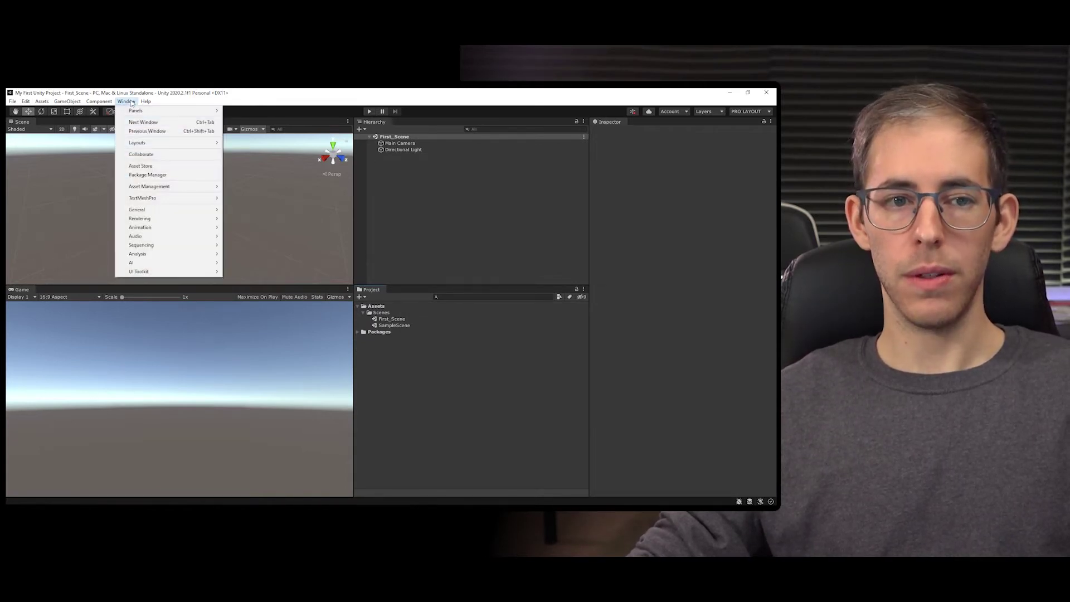
mouse_move(134, 112)
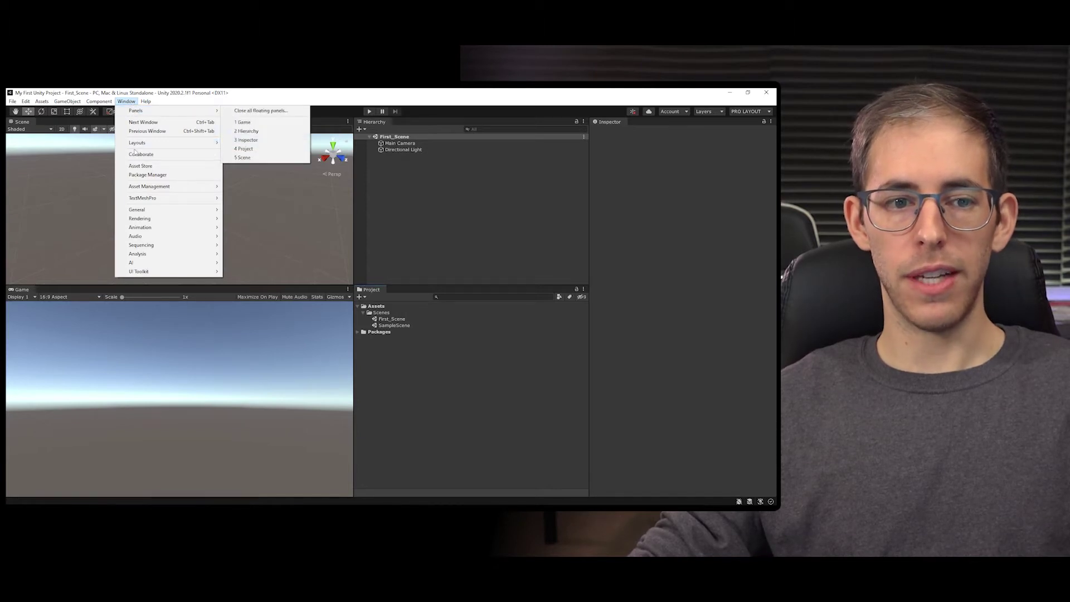
mouse_move(157, 213)
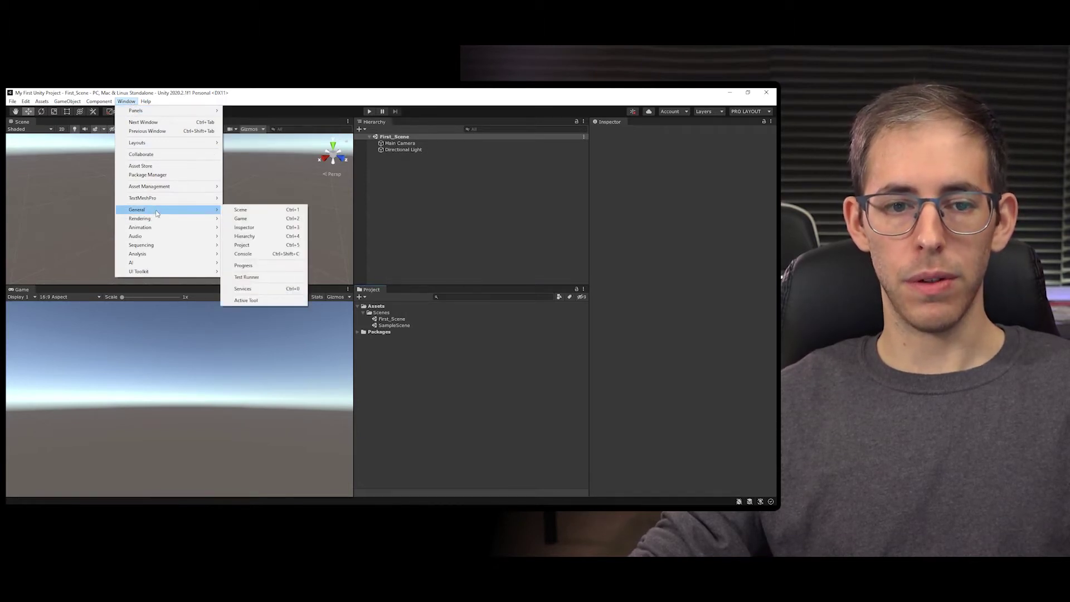
click(290, 254)
drag(456, 334, 333, 297)
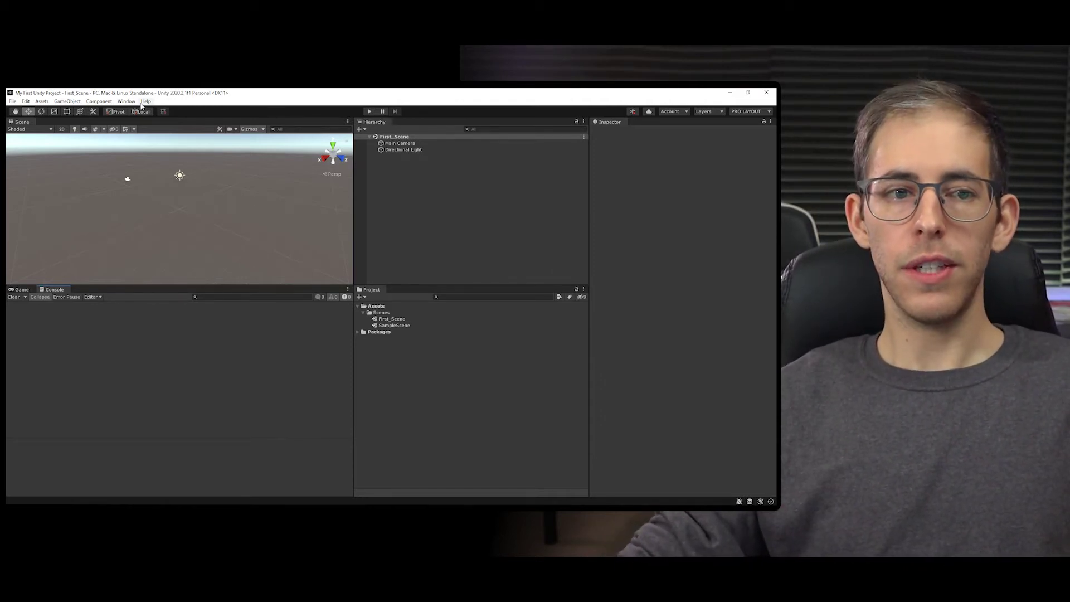
In Package Manager, list Unity Registry packages and install ProBuilder 4.4.0
click(126, 101)
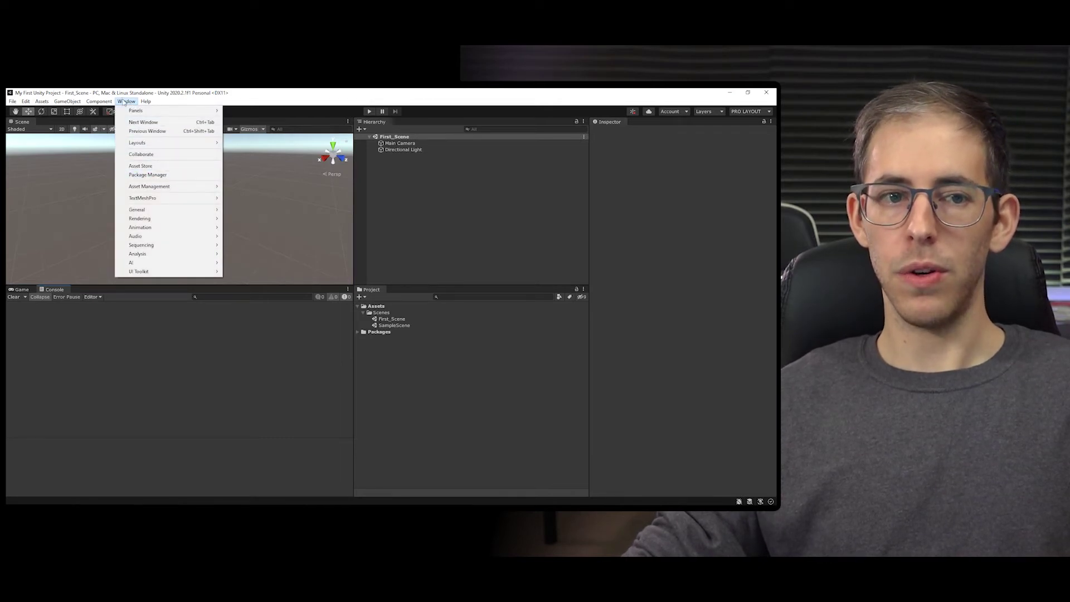
click(141, 176)
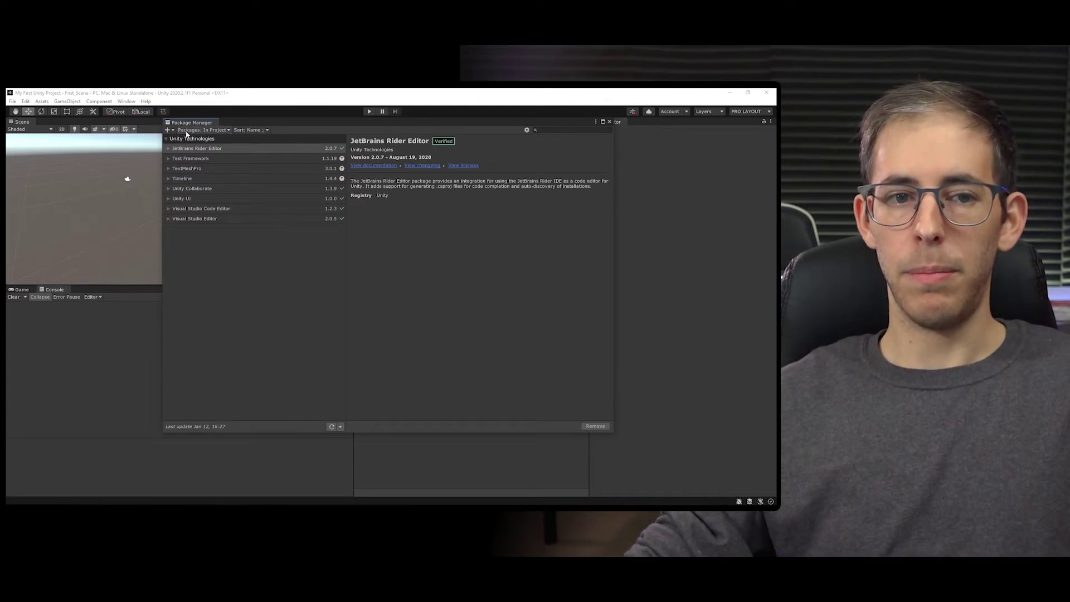
click(227, 131)
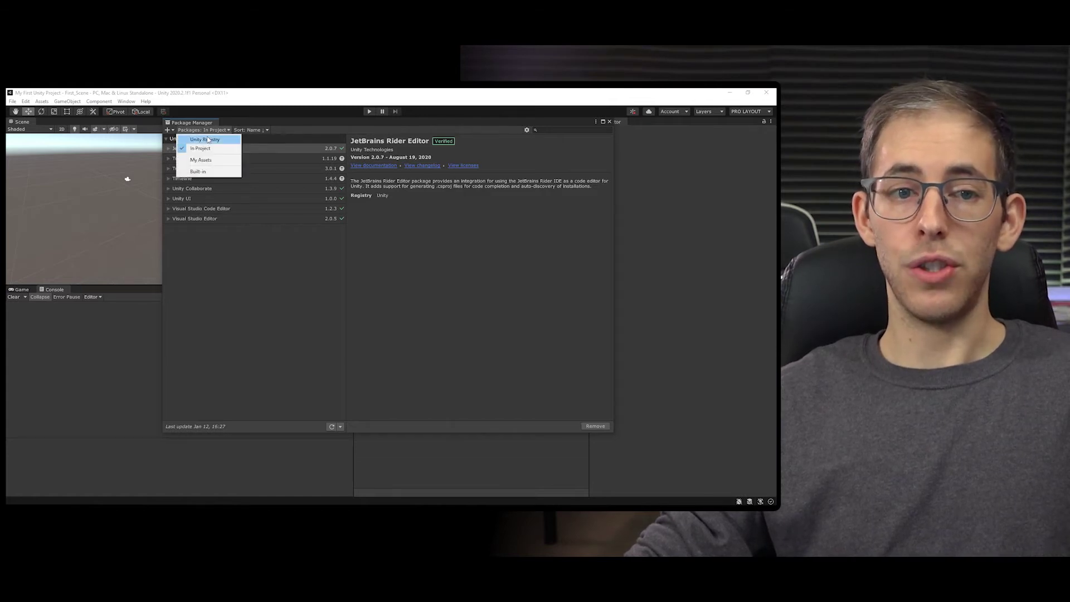
click(202, 140)
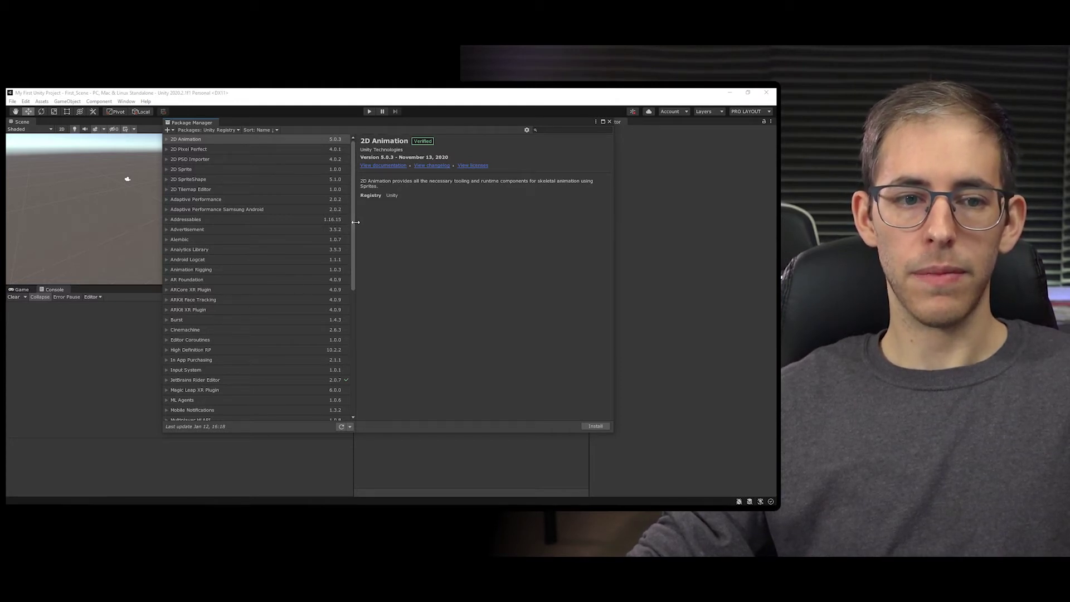
drag(353, 212, 353, 215)
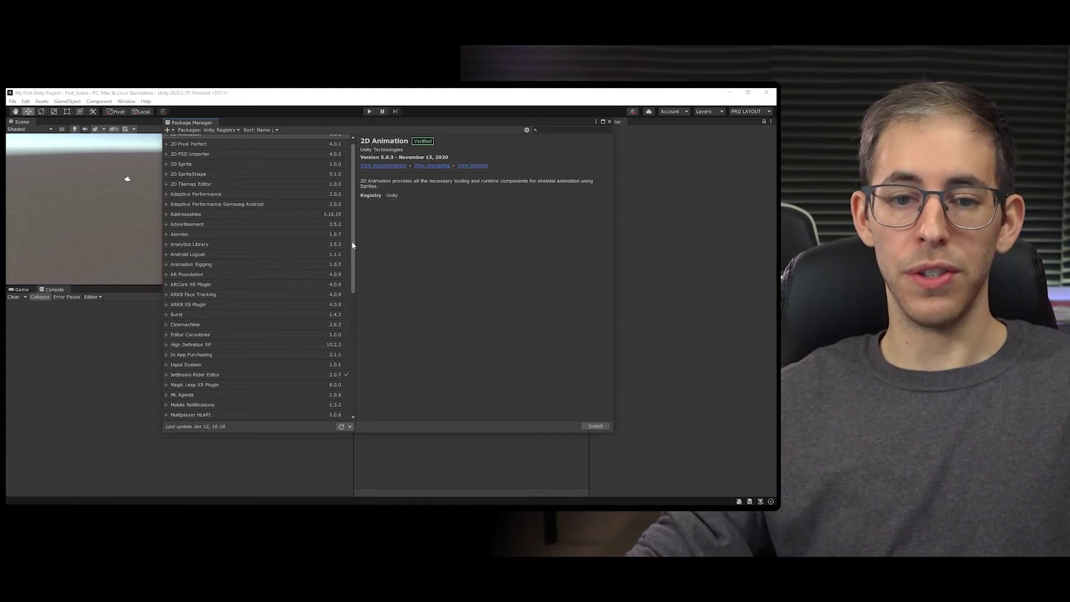
scroll(353, 244, down, 8)
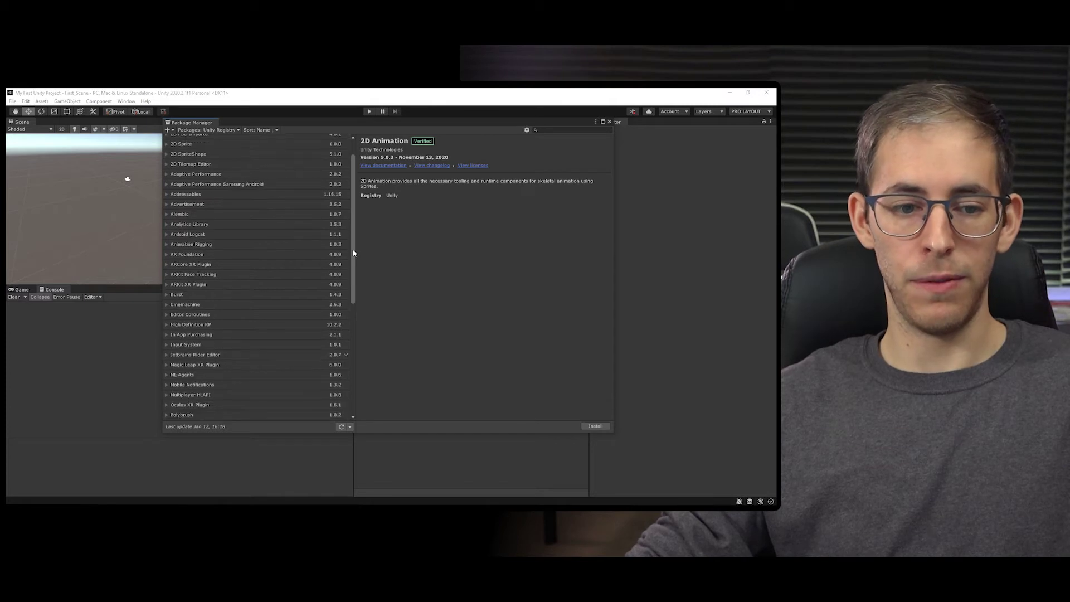
click(229, 272)
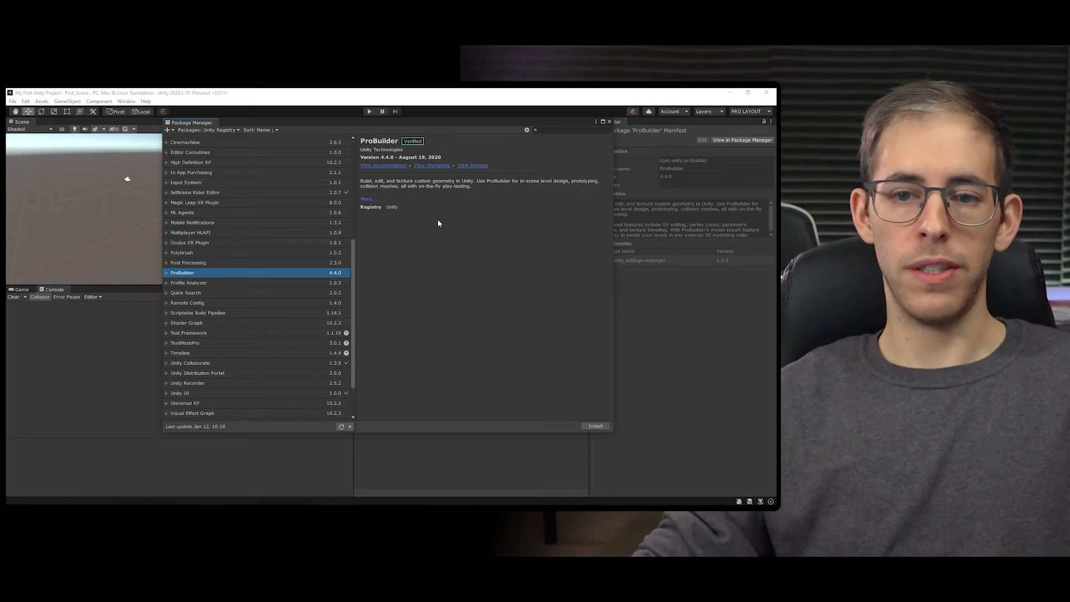
click(595, 426)
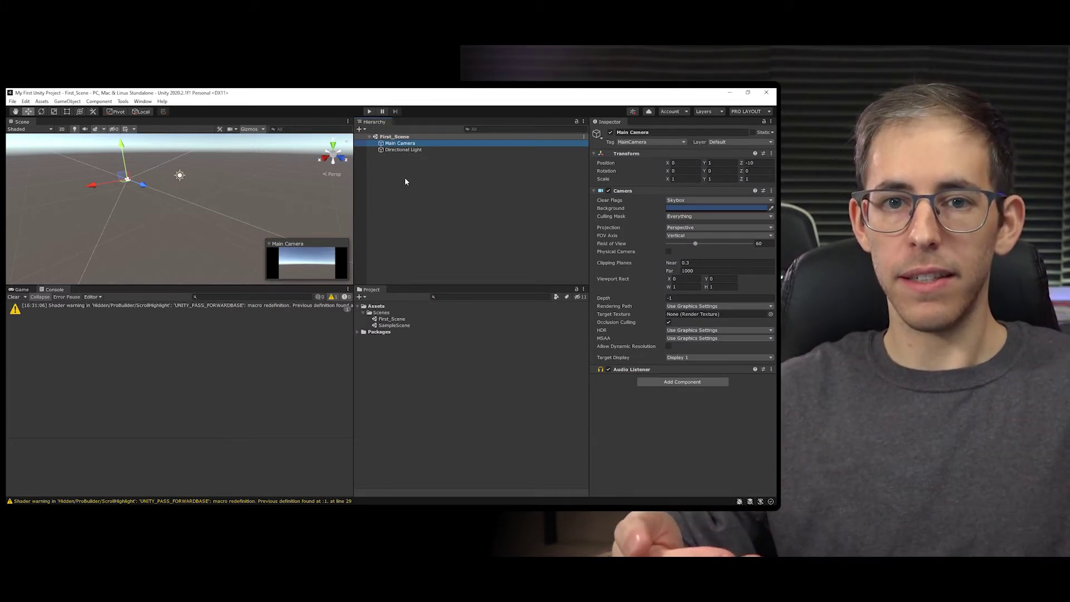
Select the Directional Light and scrub its X rotation from 50 down to 39.7
click(403, 150)
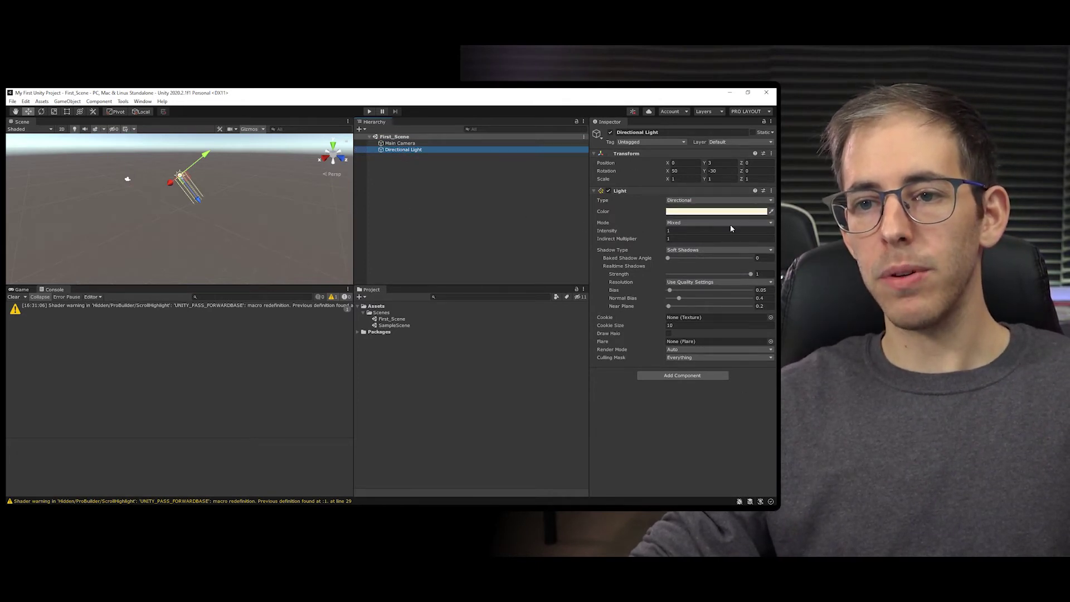
click(684, 171)
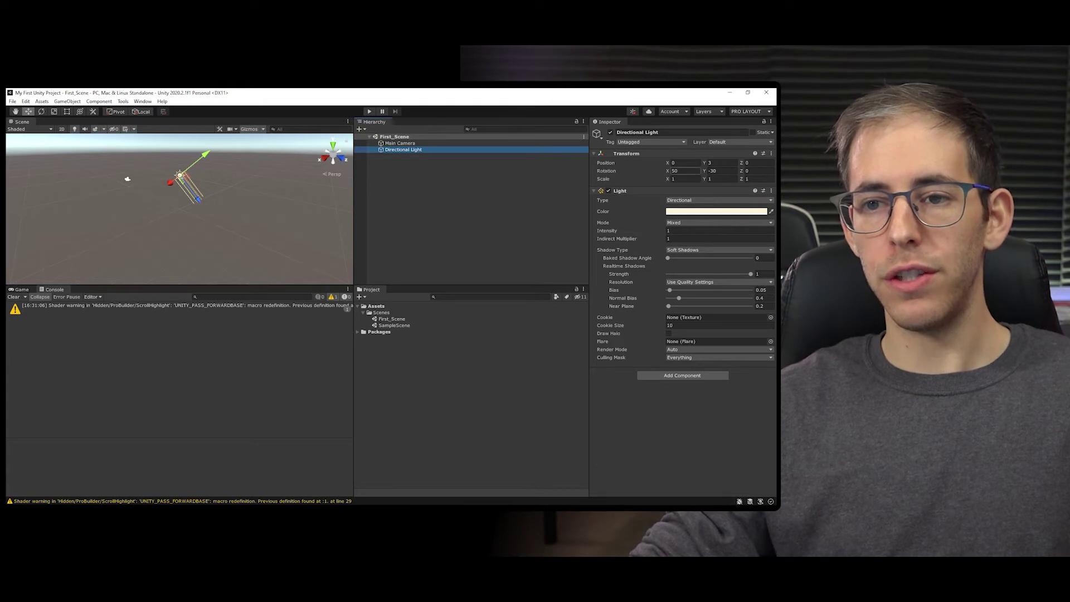
click(667, 173)
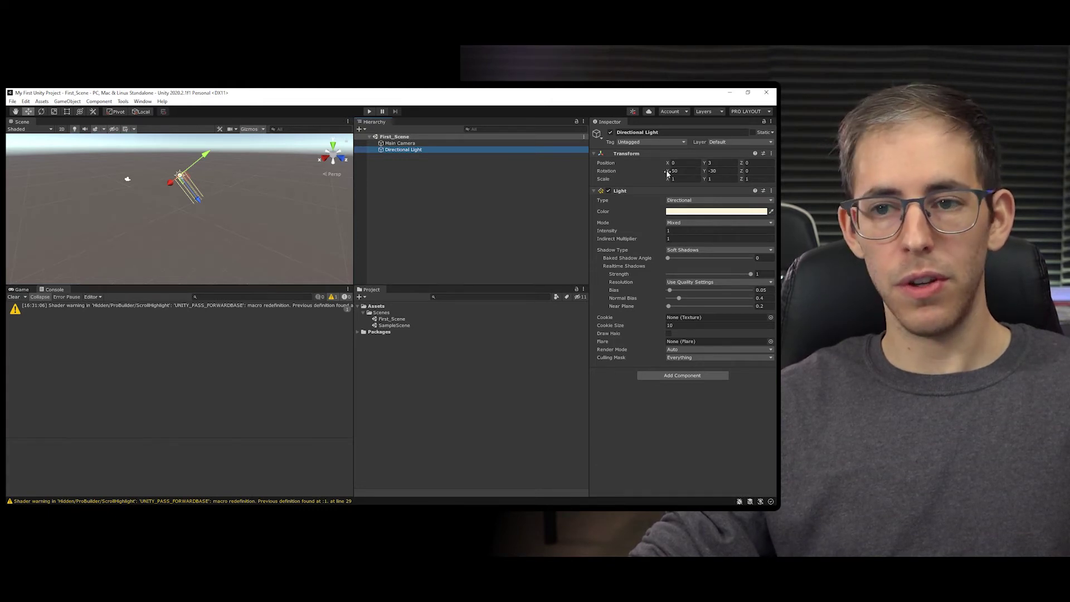
drag(668, 173, 522, 187)
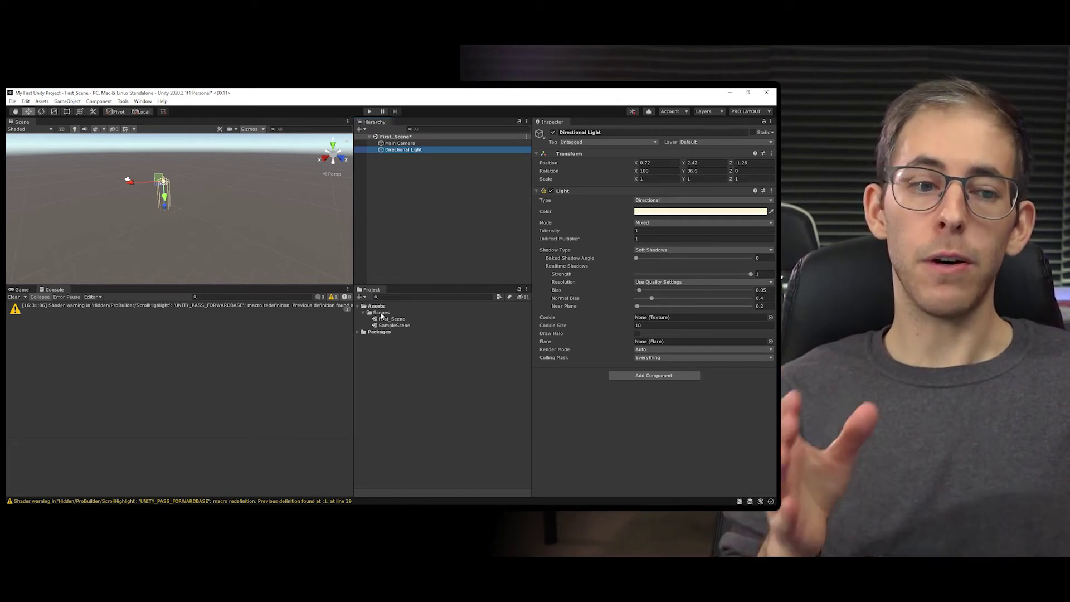
Switch back to the Game tab, then browse the creation menu and dismiss it unchanged
click(22, 289)
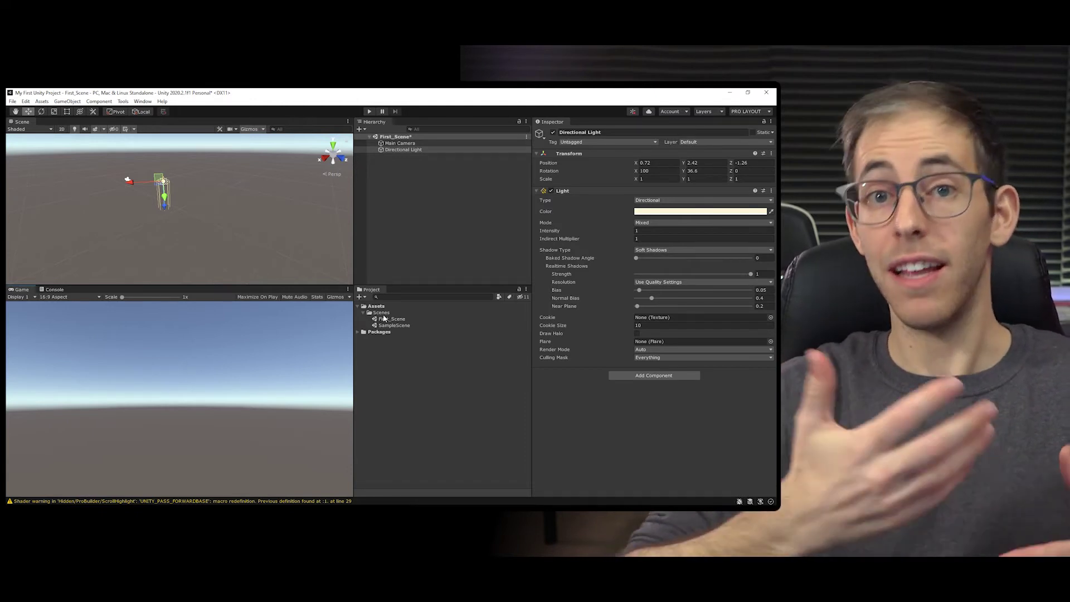
click(35, 102)
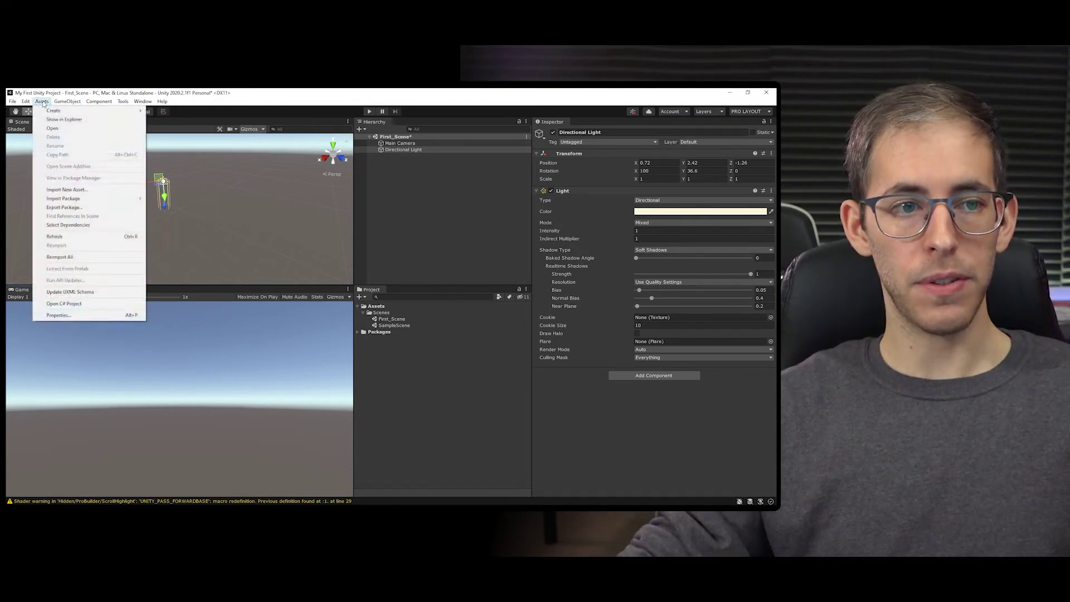
mouse_move(63, 104)
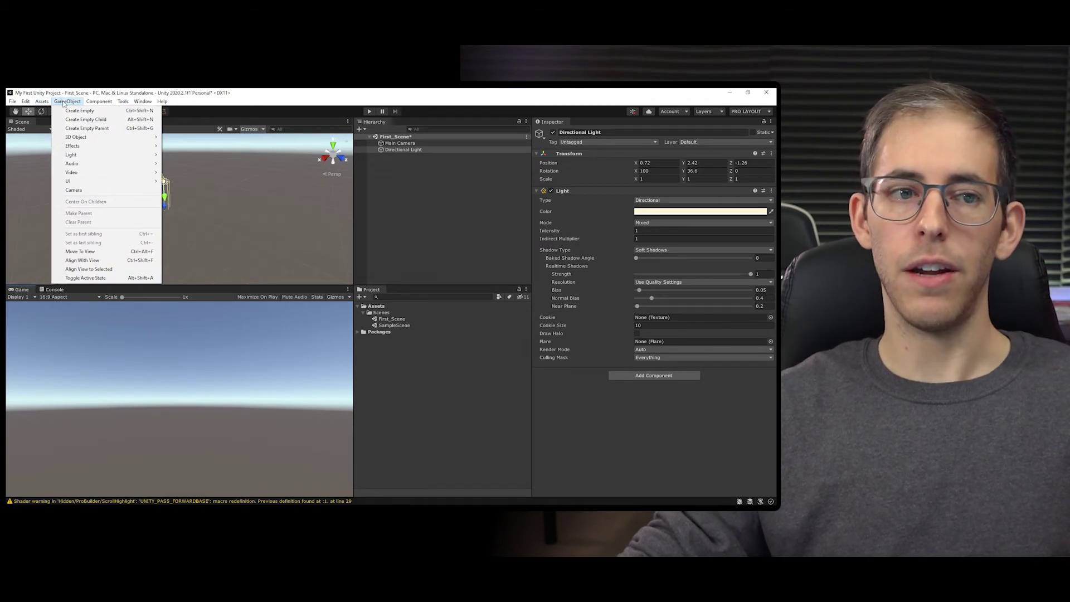
click(63, 104)
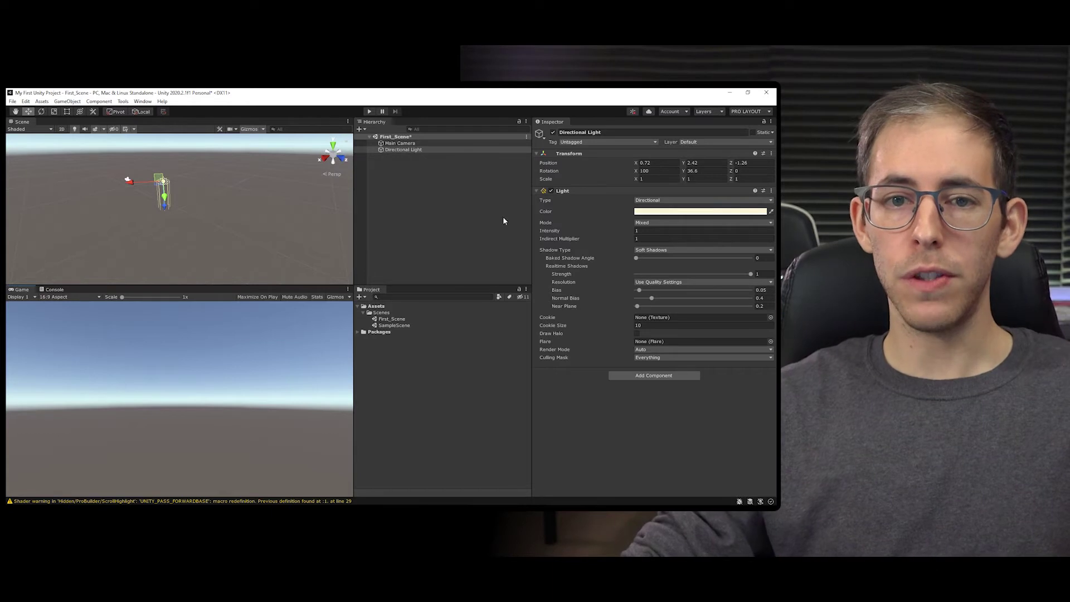
Create an empty GameObject from the Hierarchy and move it to 6.3, 2.69, 3.52
right_click(402, 242)
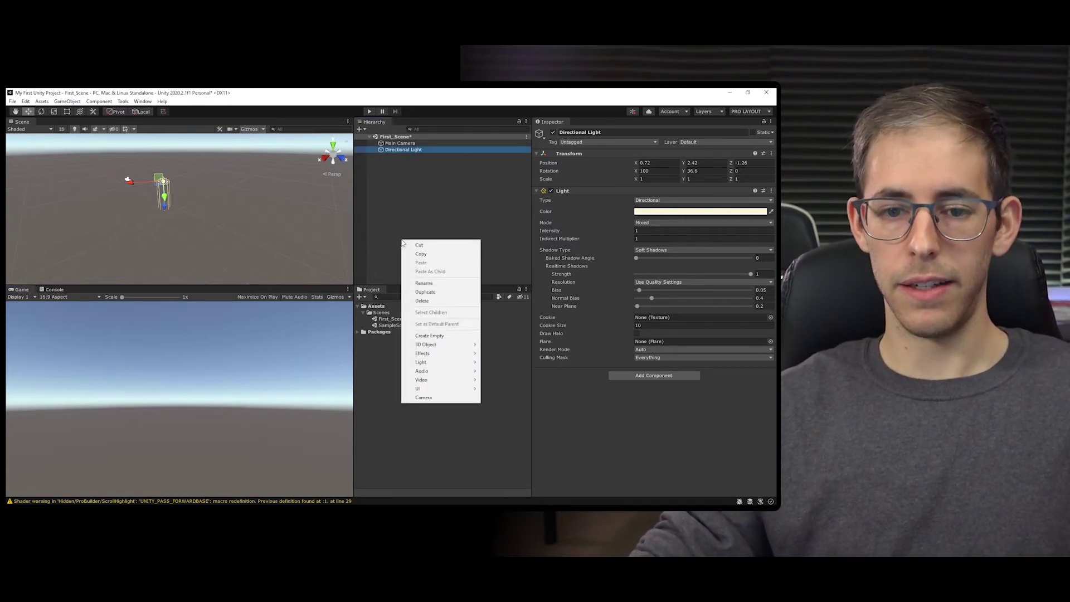
click(429, 335)
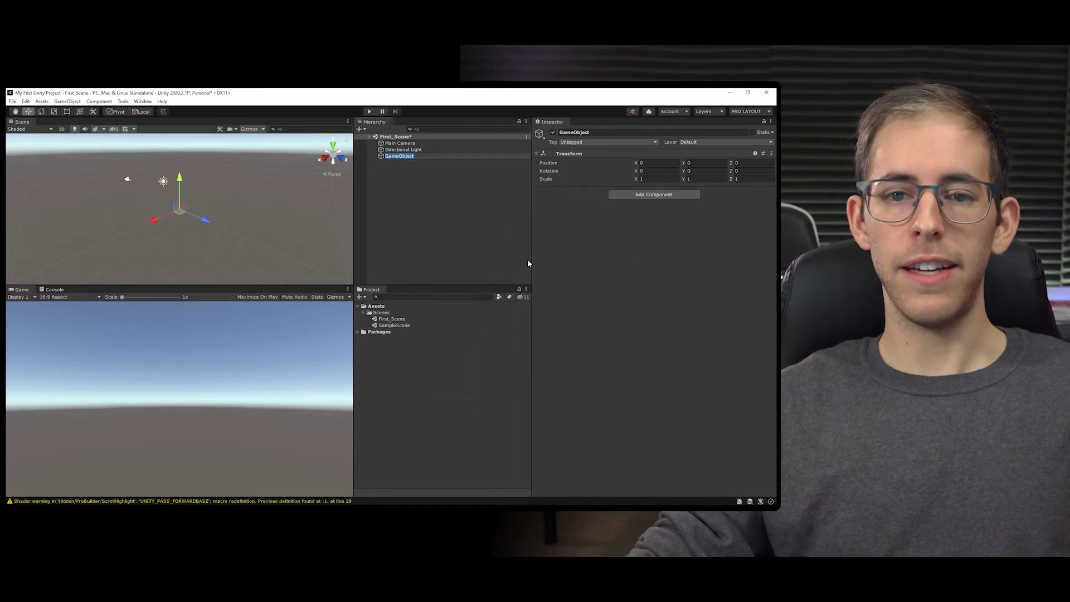
click(396, 203)
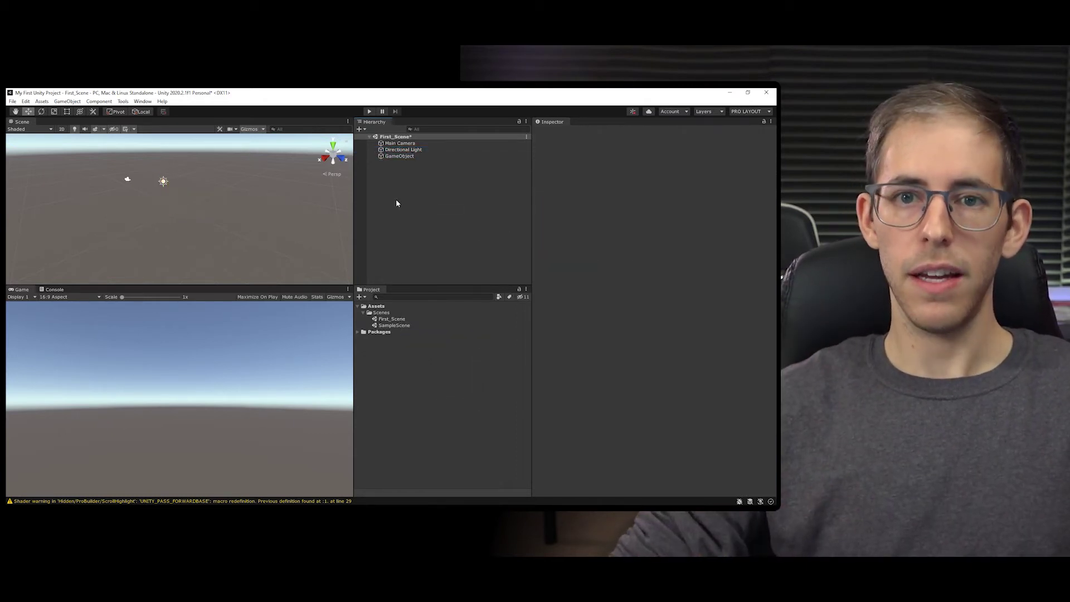
click(390, 156)
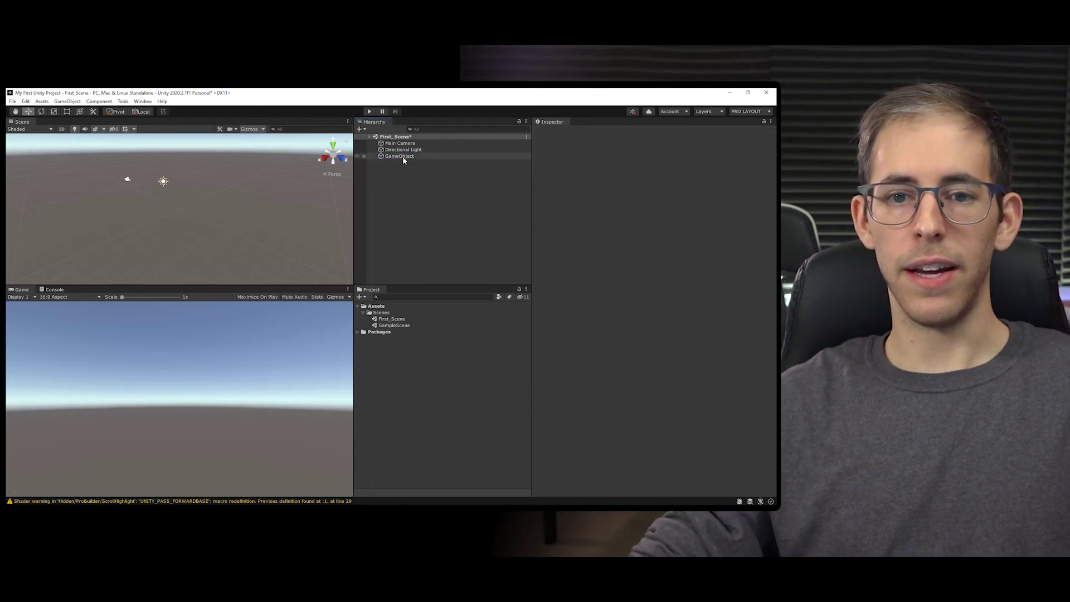
click(402, 156)
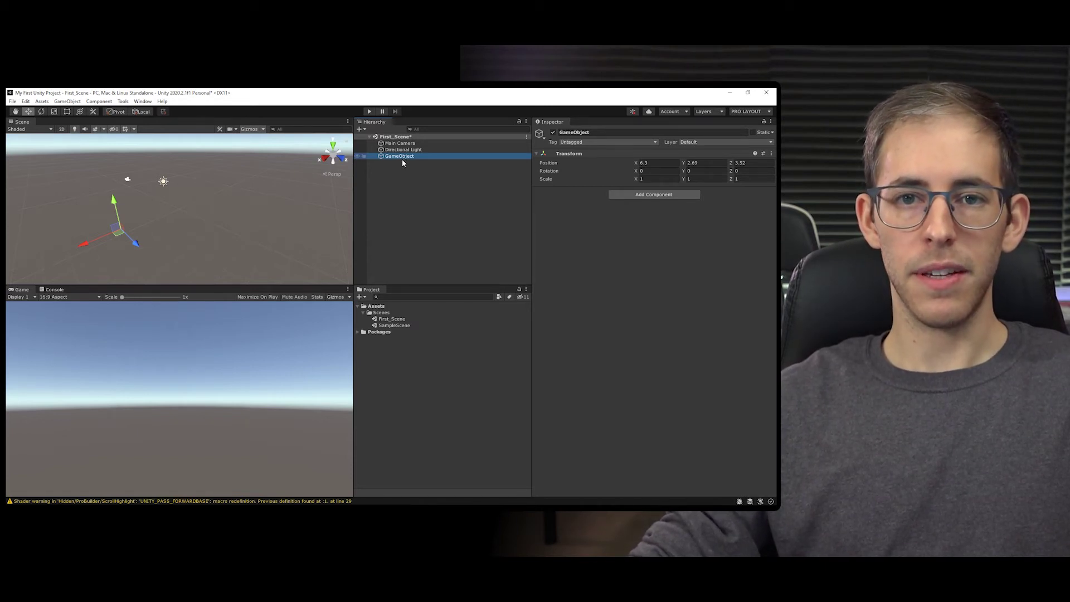
click(402, 188)
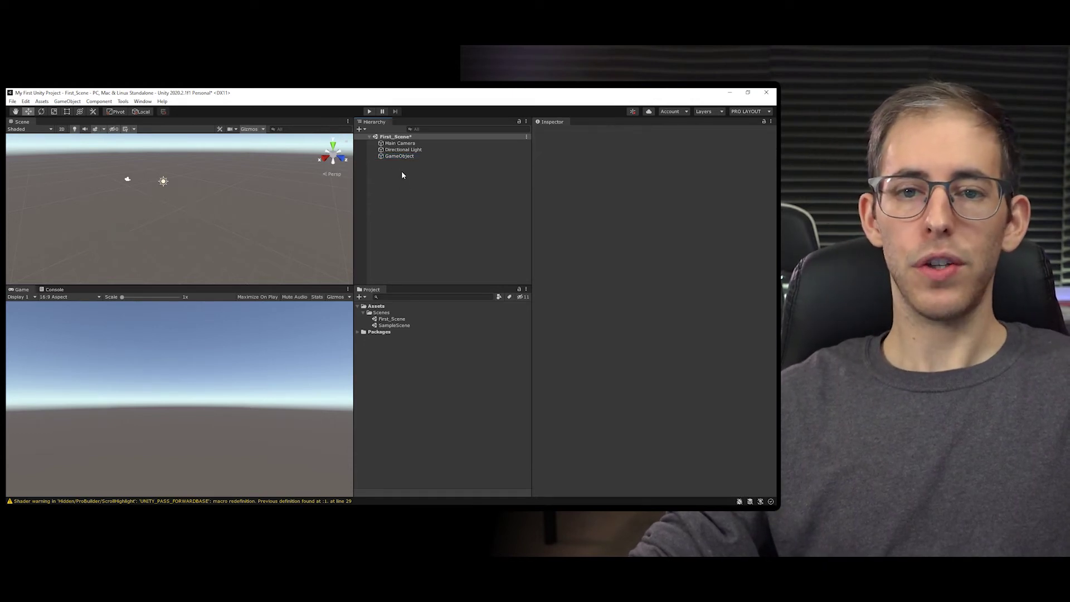
Add a cube shifted along Z and a sphere shifted along X
right_click(394, 181)
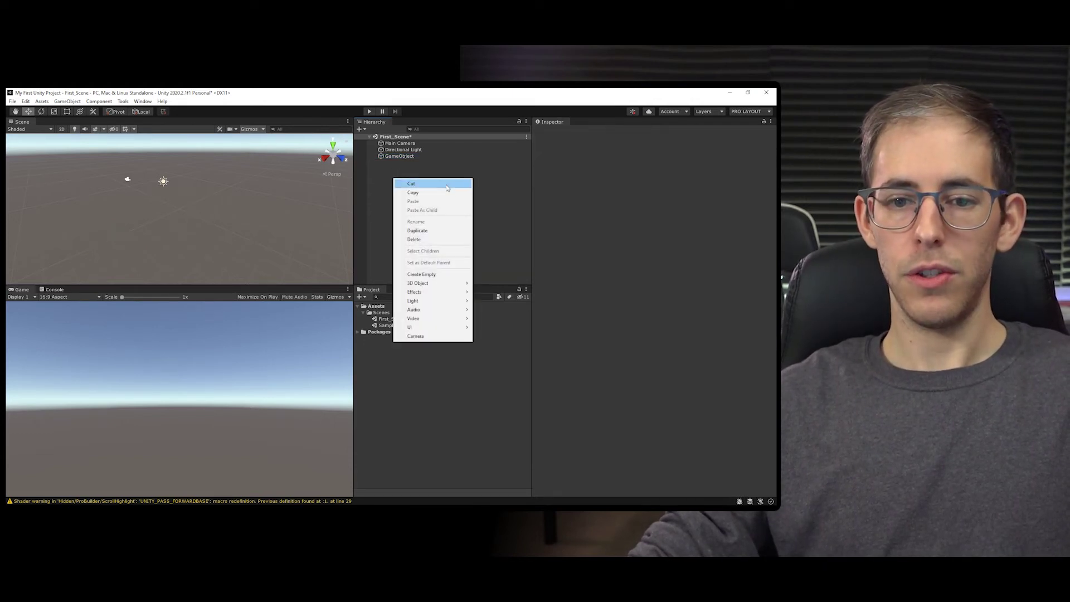
mouse_move(454, 285)
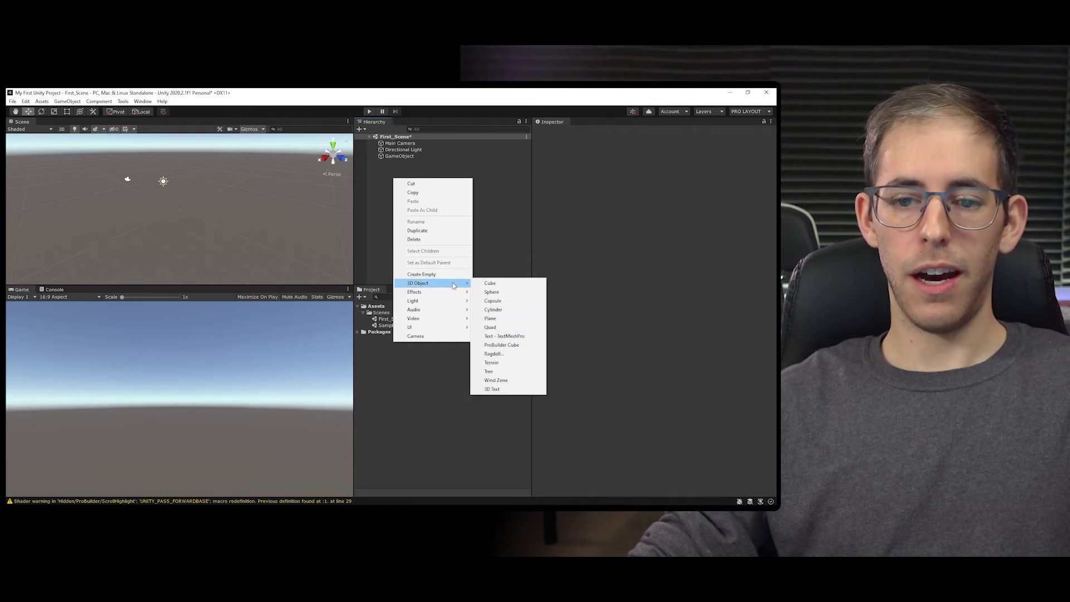
click(490, 283)
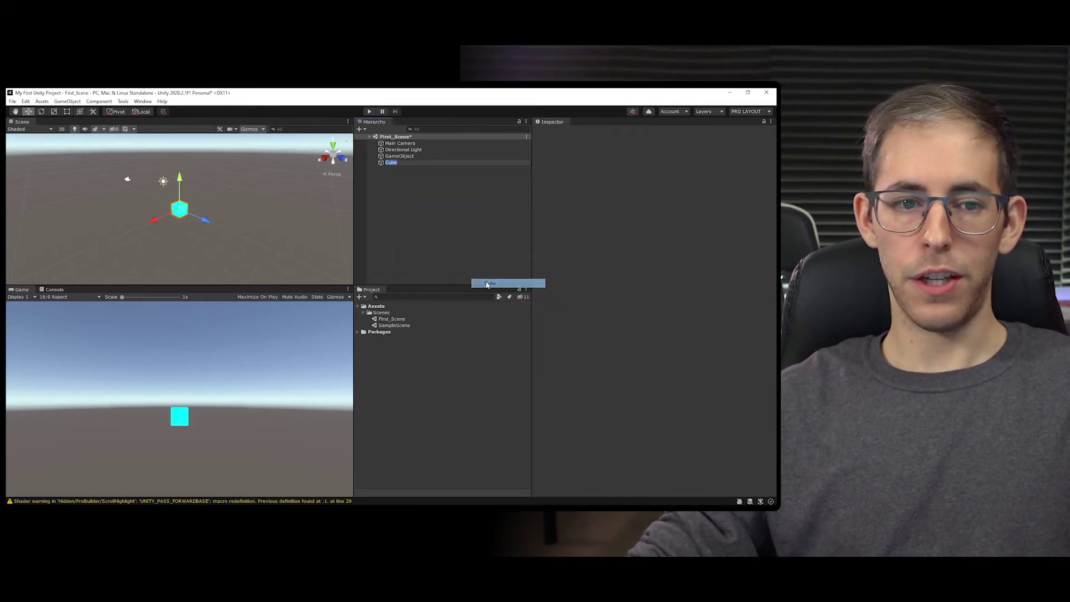
drag(221, 223, 244, 233)
right_click(403, 186)
mouse_move(471, 291)
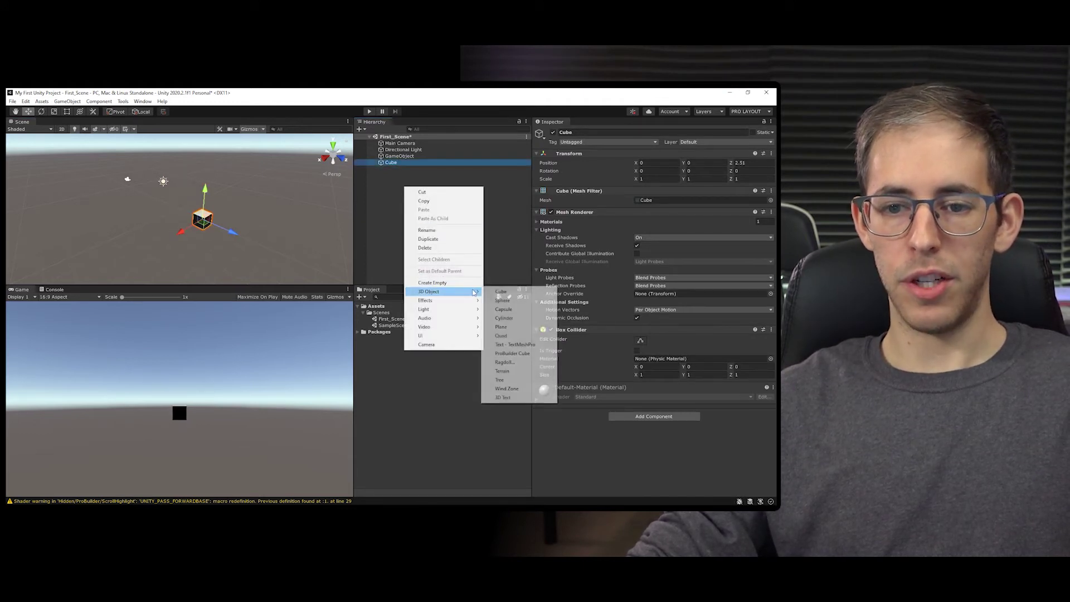
click(503, 300)
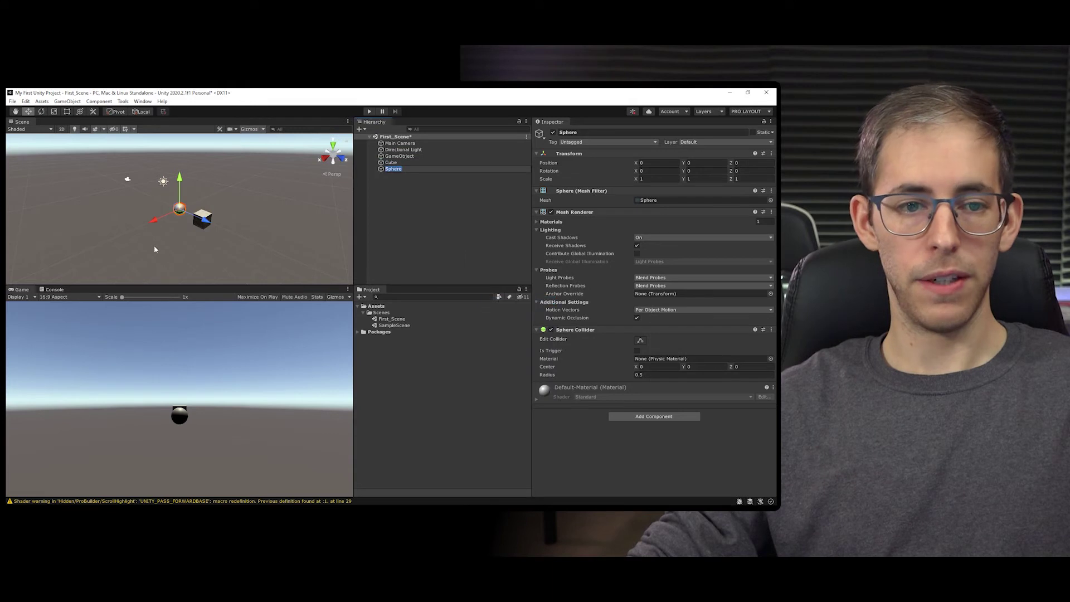
drag(161, 222, 141, 208)
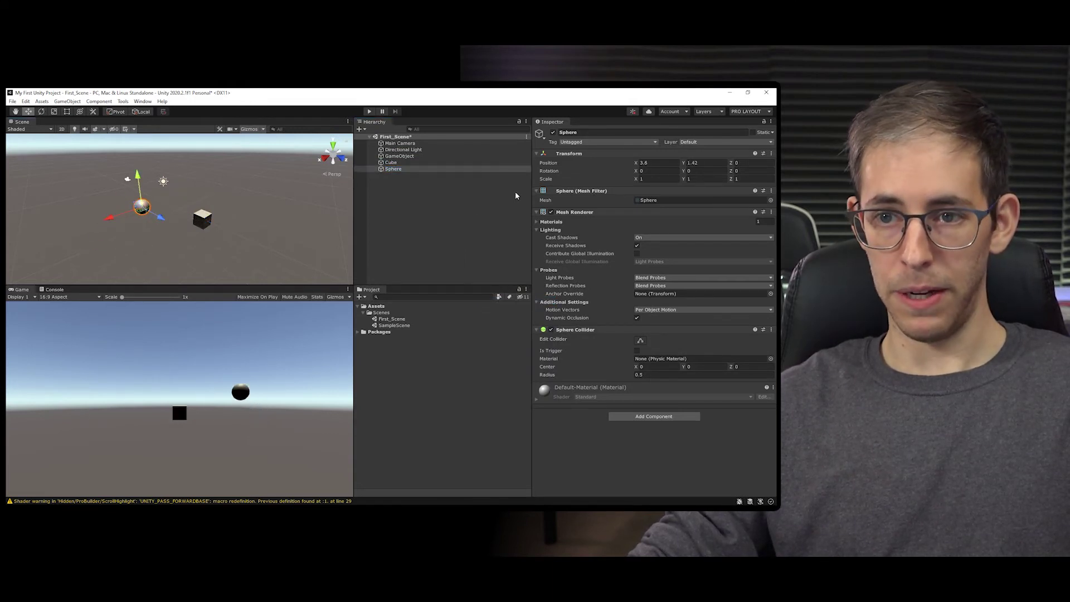
Set the sphere's scale to 5, 5, 5
click(658, 178)
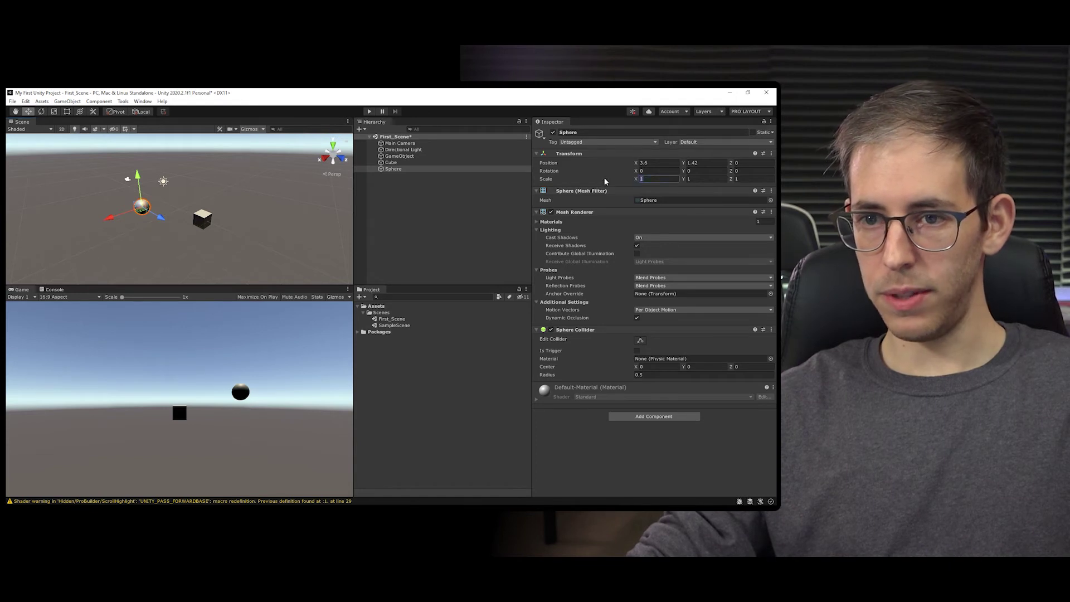
text(5)
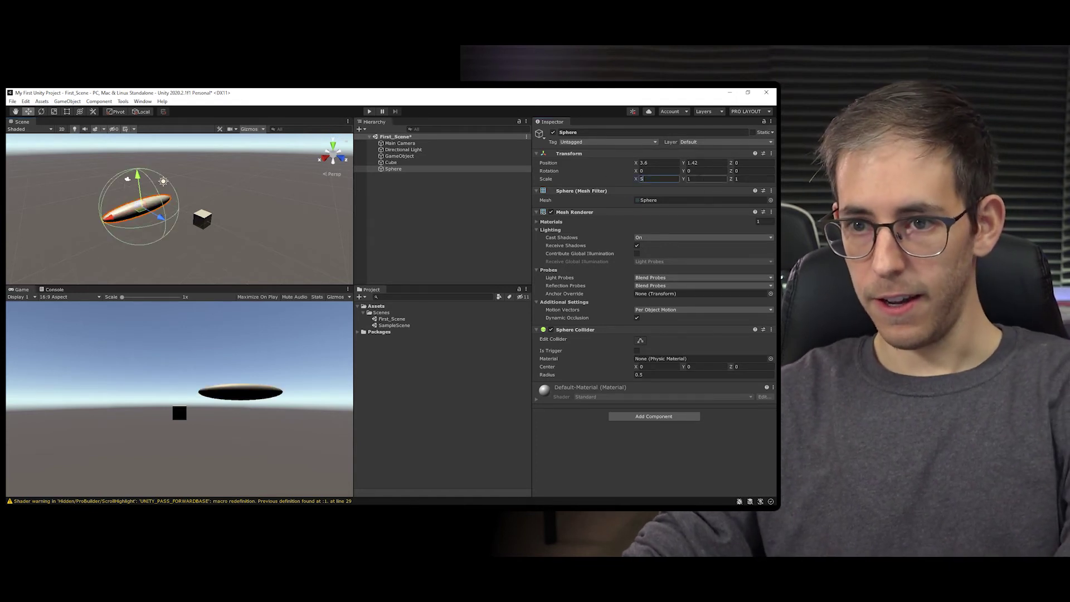
key(Tab)
text(5)
key(Tab)
text(5)
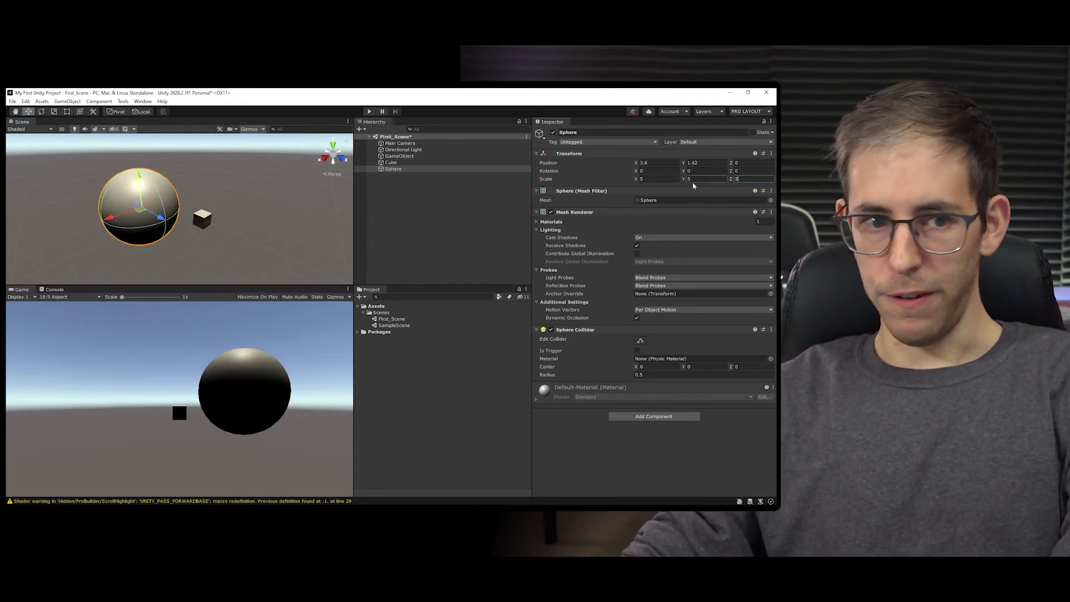
click(475, 214)
right_click(403, 197)
Add a second directional light, move it above the sphere and rotate it
mouse_move(456, 306)
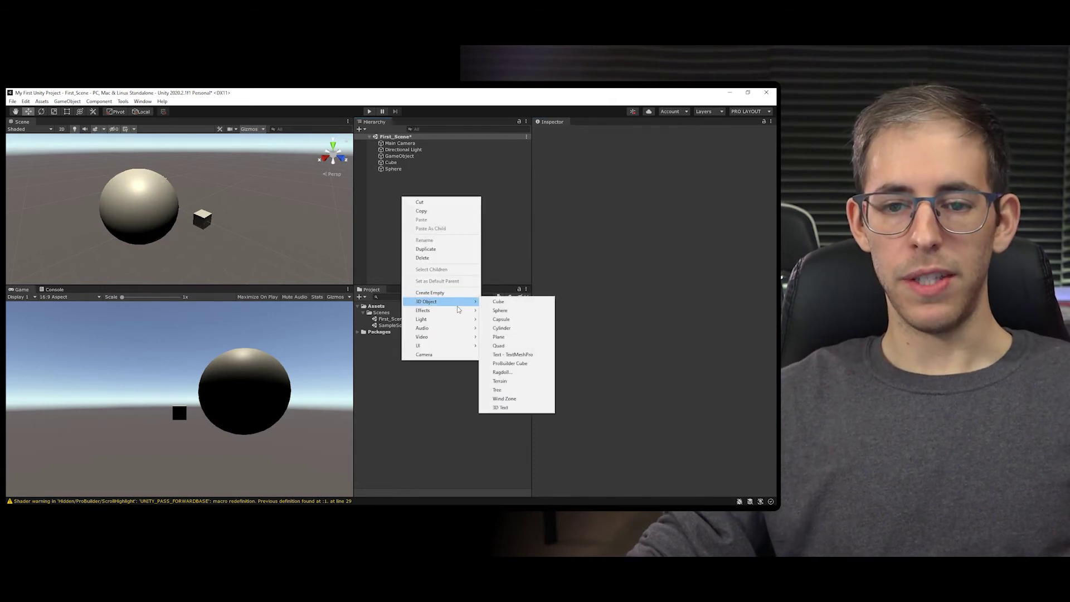
mouse_move(461, 325)
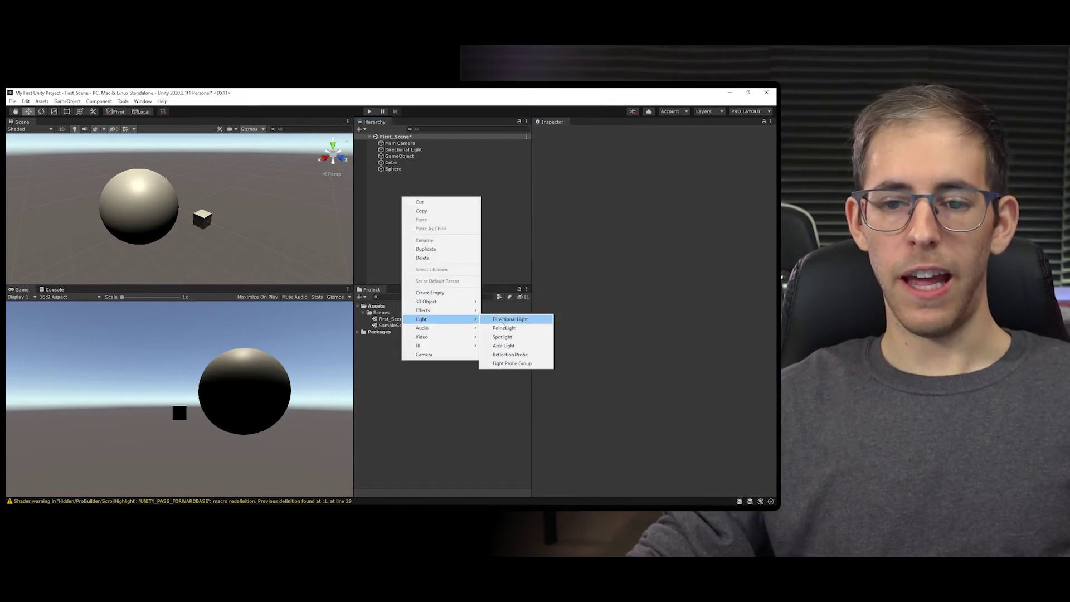
click(528, 323)
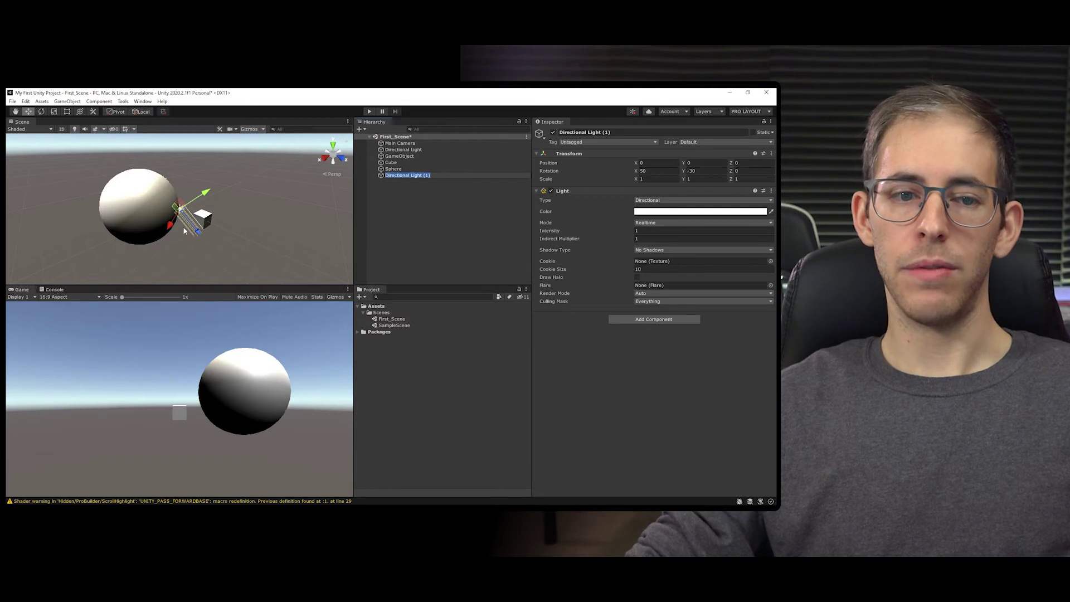
drag(201, 232, 229, 243)
key(e)
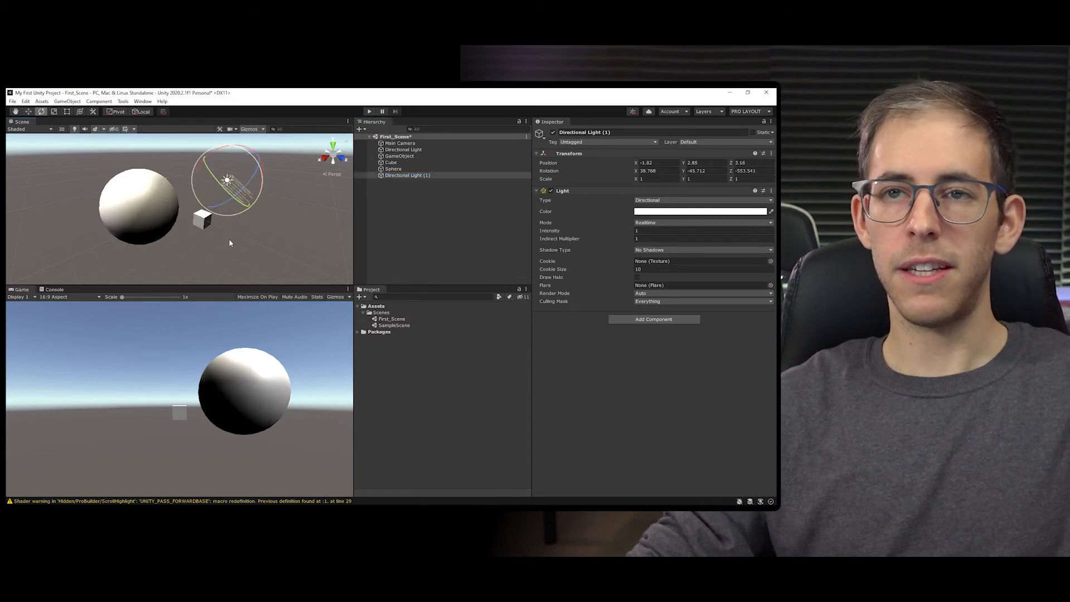
click(393, 189)
Nest Directional Light (1) under GameObject in the Hierarchy
click(382, 176)
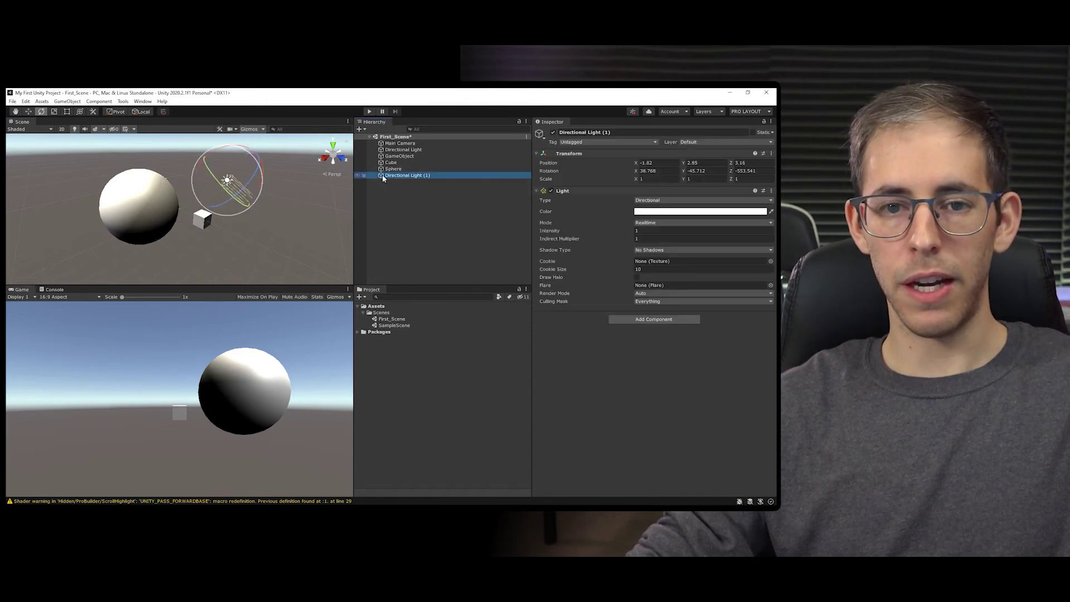
drag(393, 177, 402, 158)
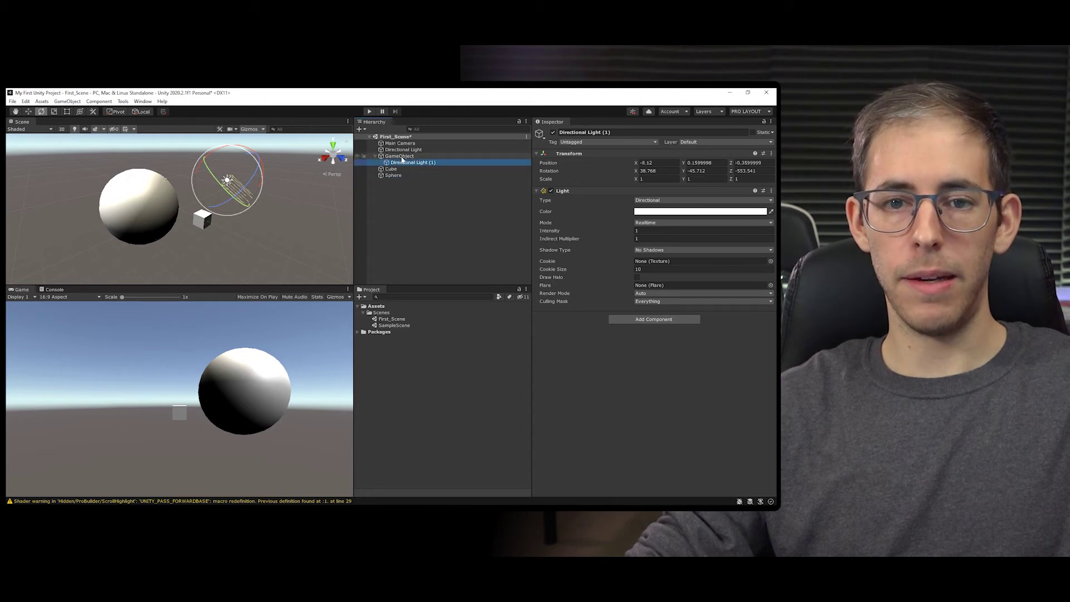
click(400, 156)
Rename GameObject to Lights_ON in the Inspector
click(574, 132)
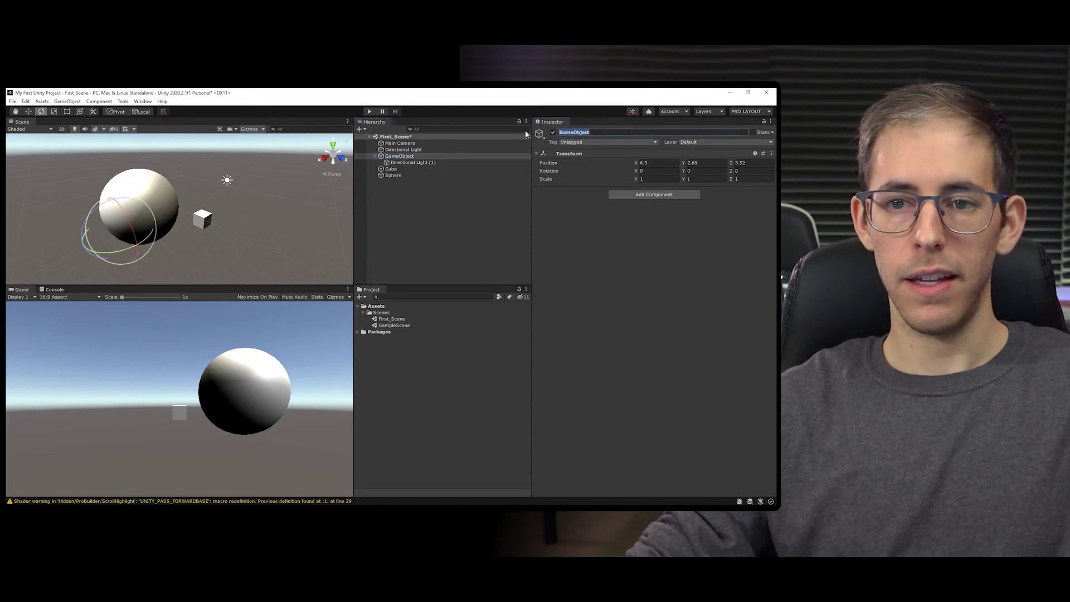
click(560, 132)
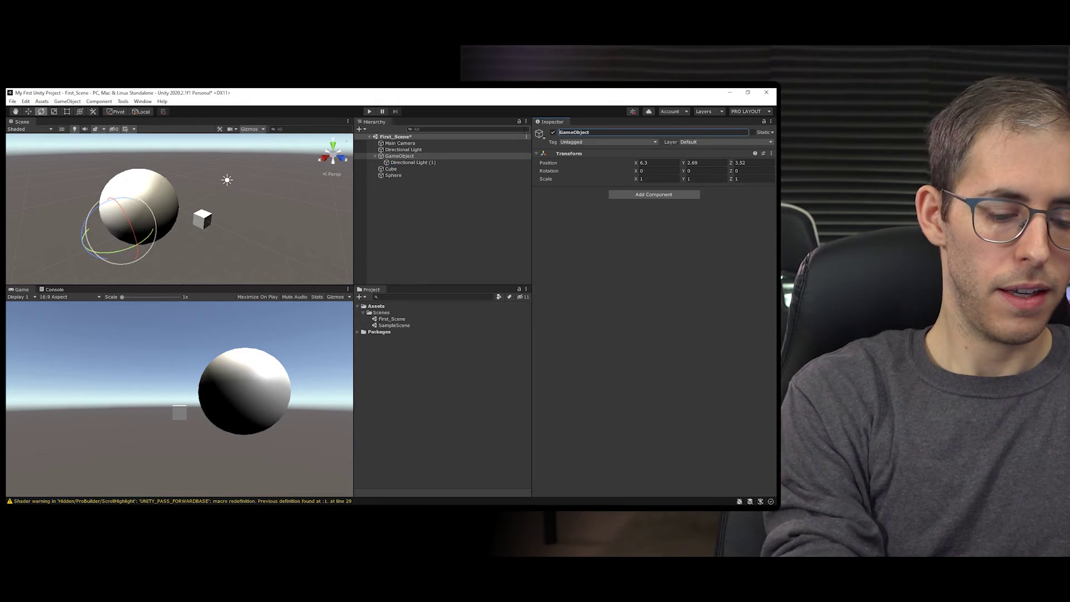
text(Lights On)
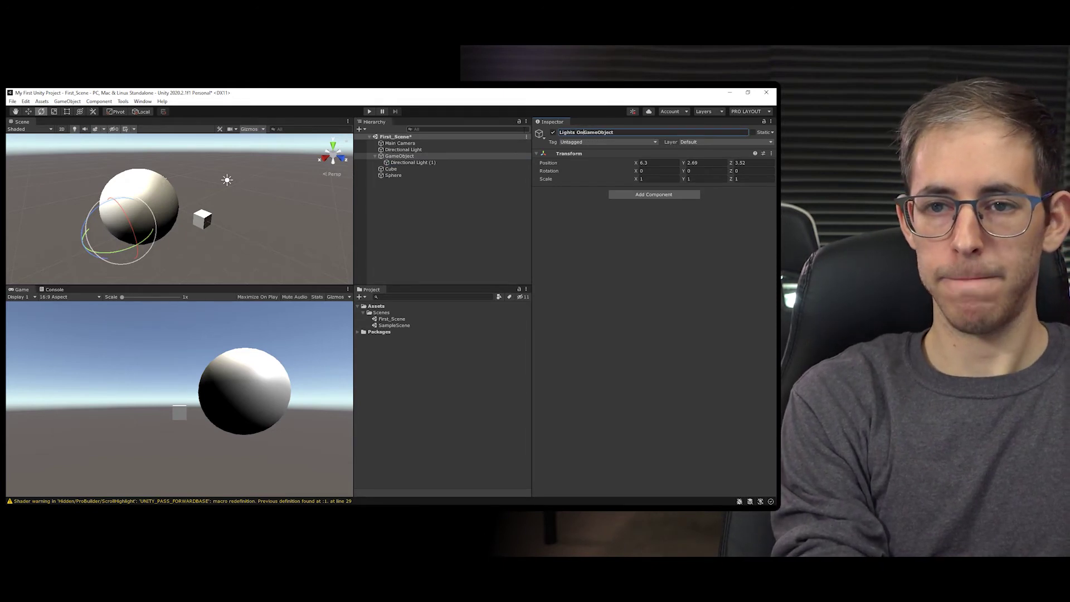
click(398, 158)
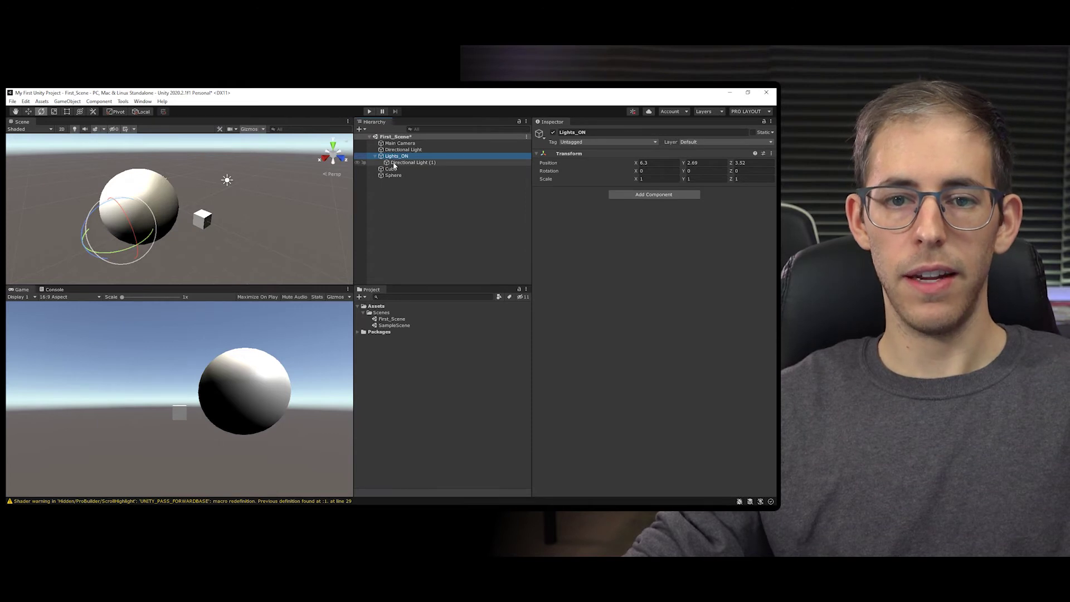
Toggle Directional Light (1) off and on, then nest the original Directional Light under Lights_ON
click(395, 164)
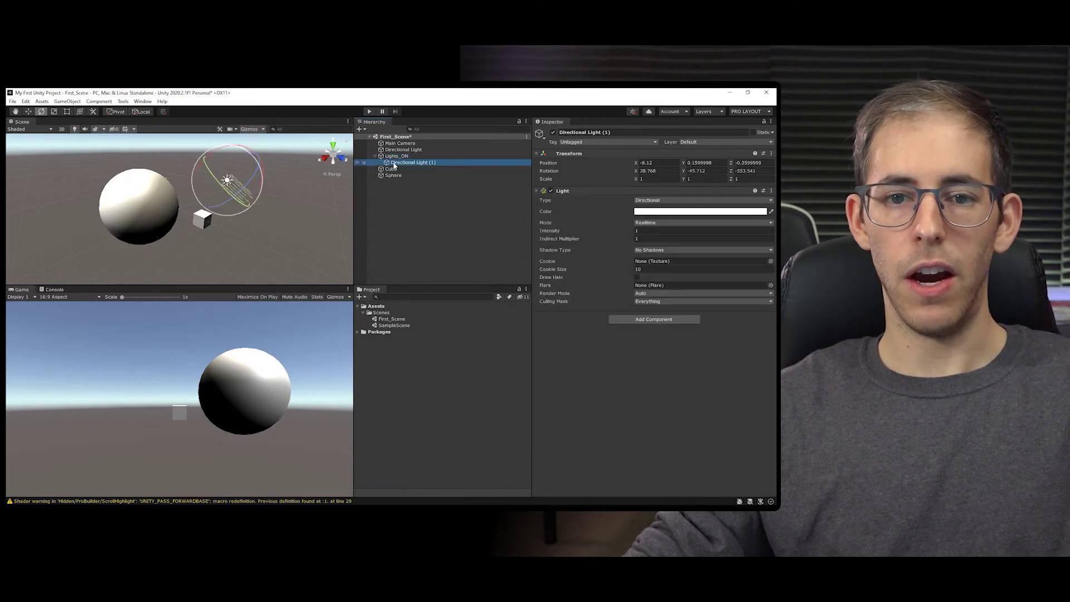
click(553, 133)
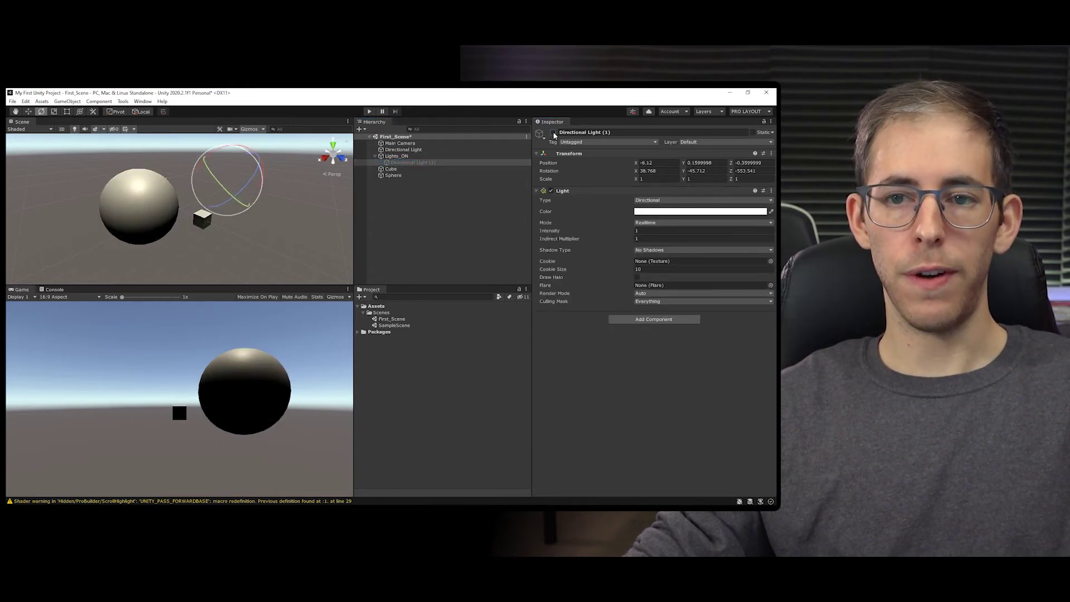
click(553, 132)
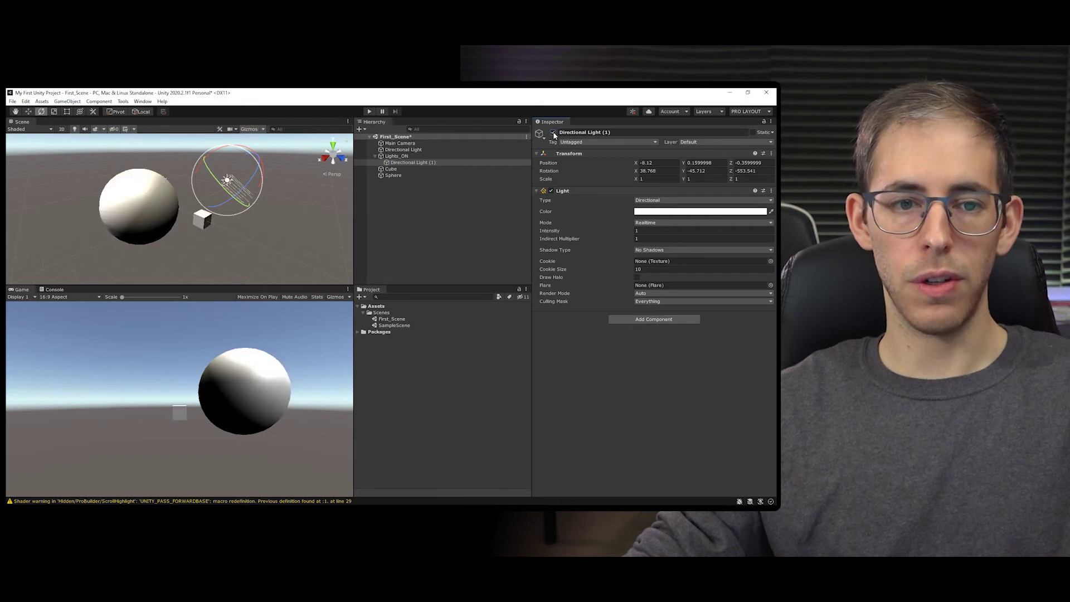
drag(406, 149, 404, 158)
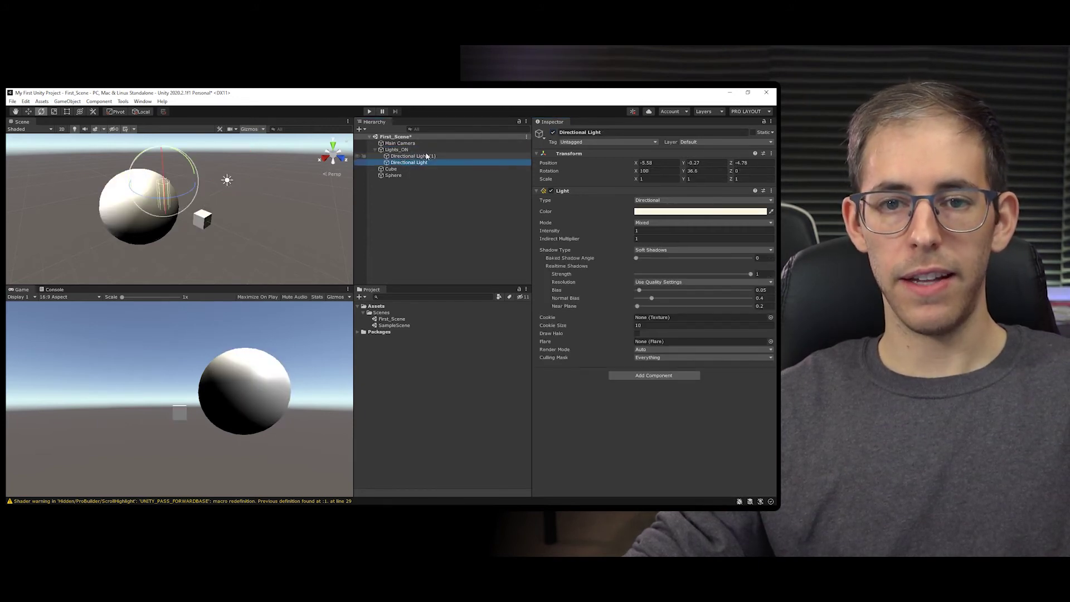
click(394, 150)
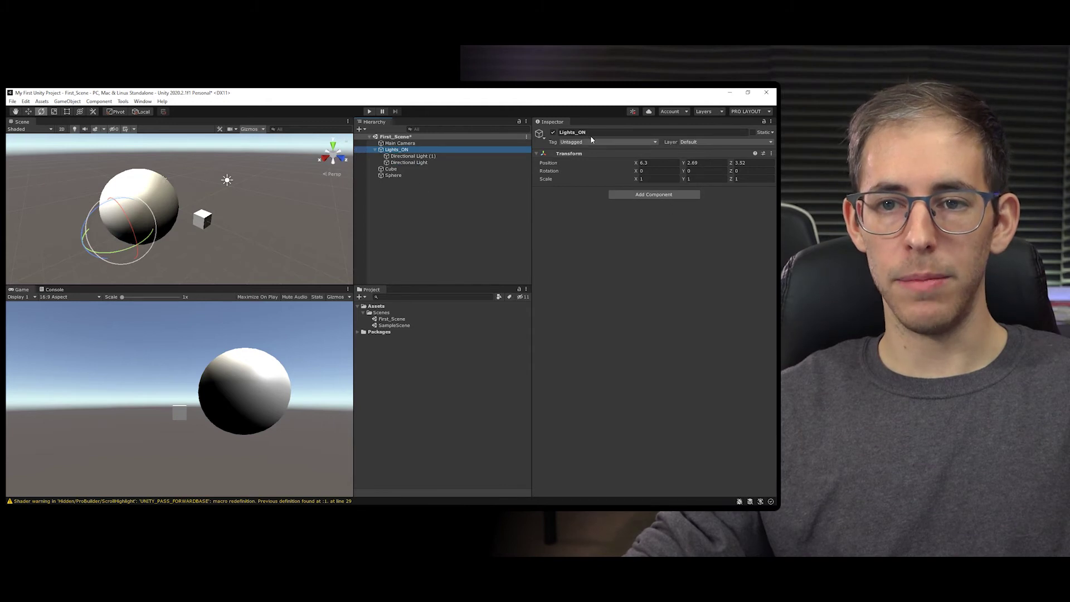
click(553, 133)
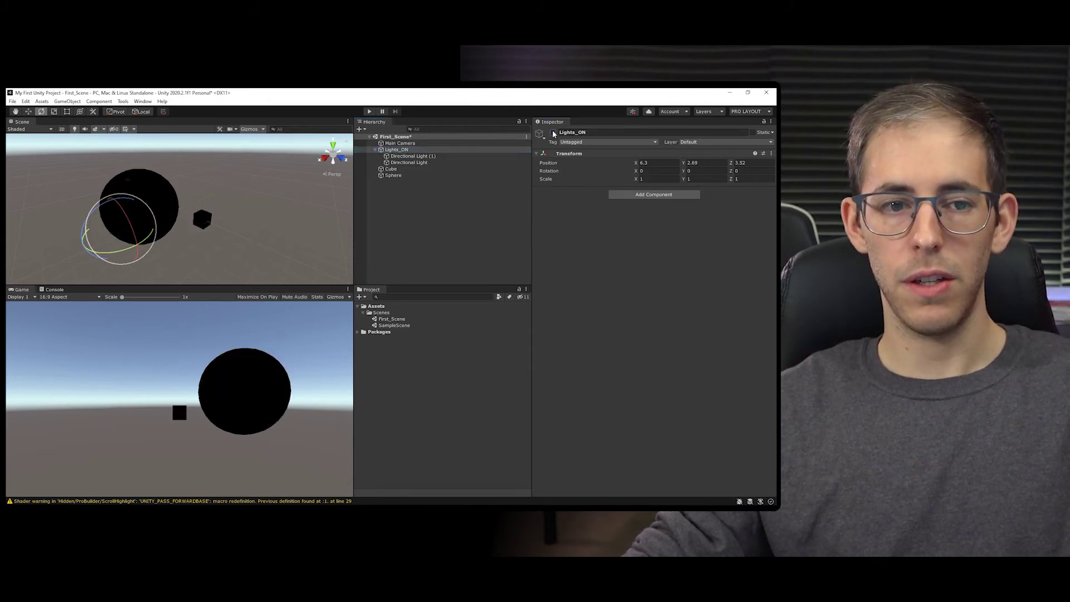
click(552, 132)
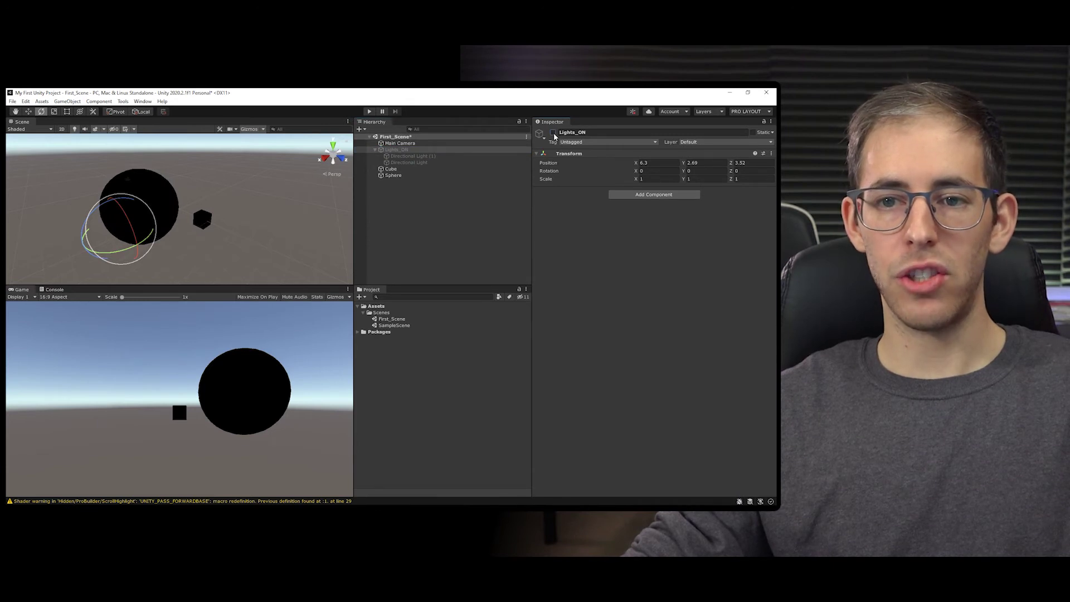
click(553, 133)
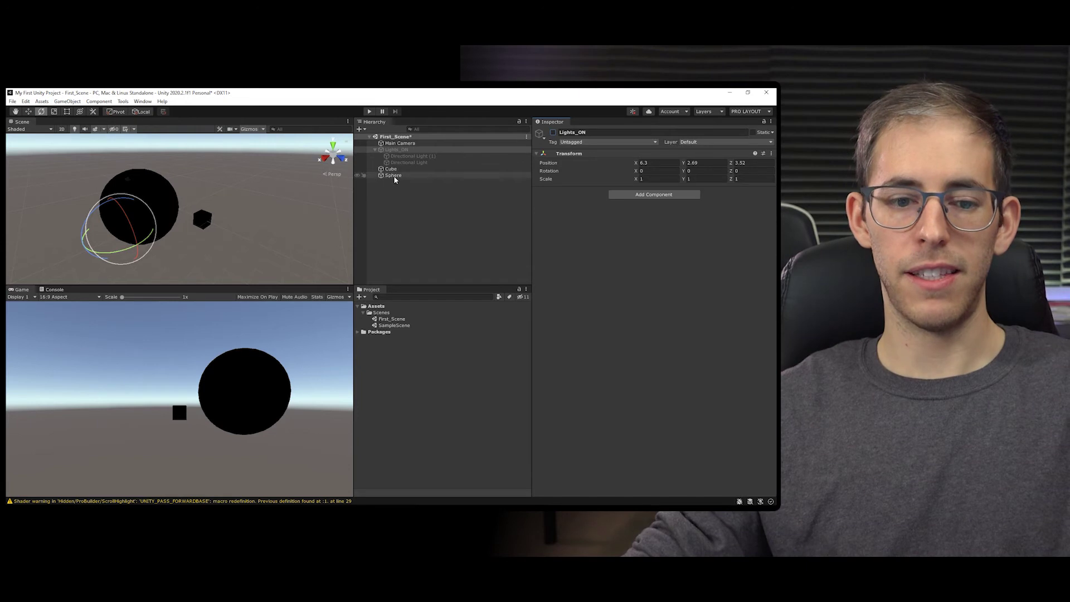
click(553, 133)
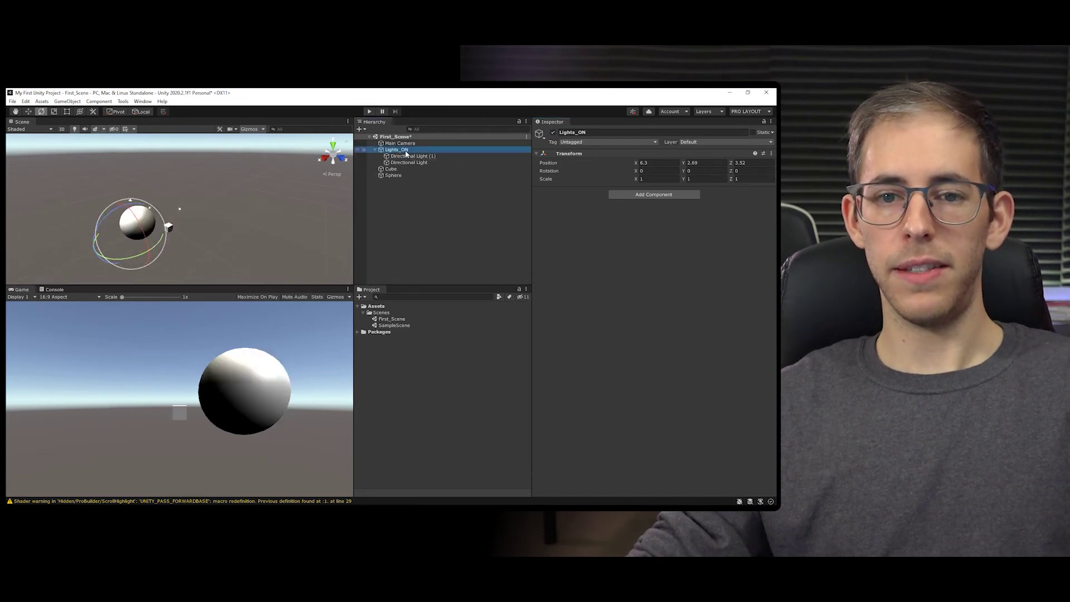
Through Add Component, create a new script named MyLights and attach it to Lights_ON
click(647, 195)
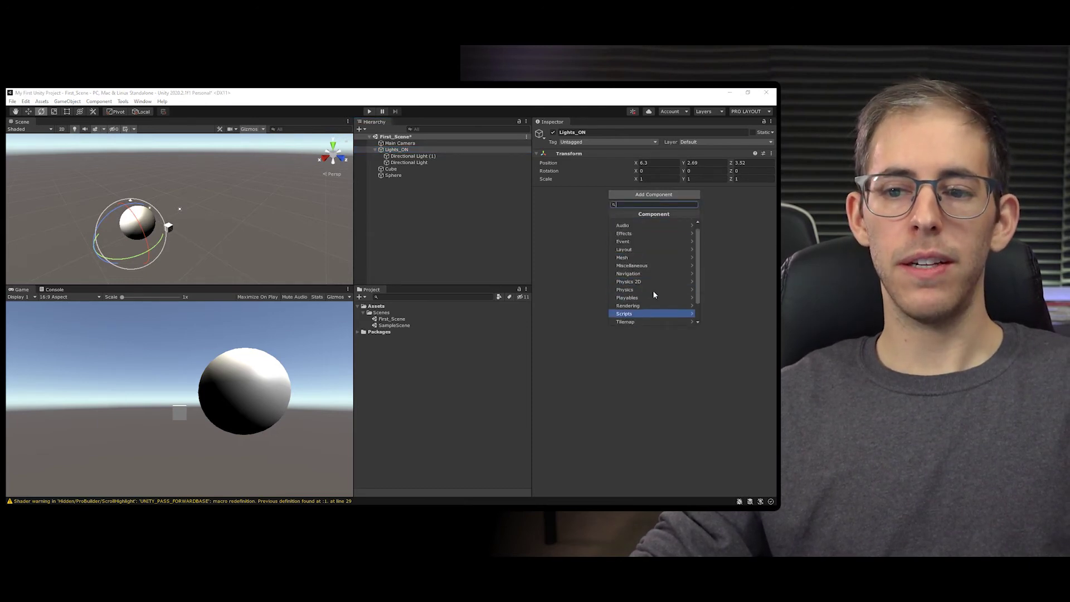
scroll(653, 293, up, 1)
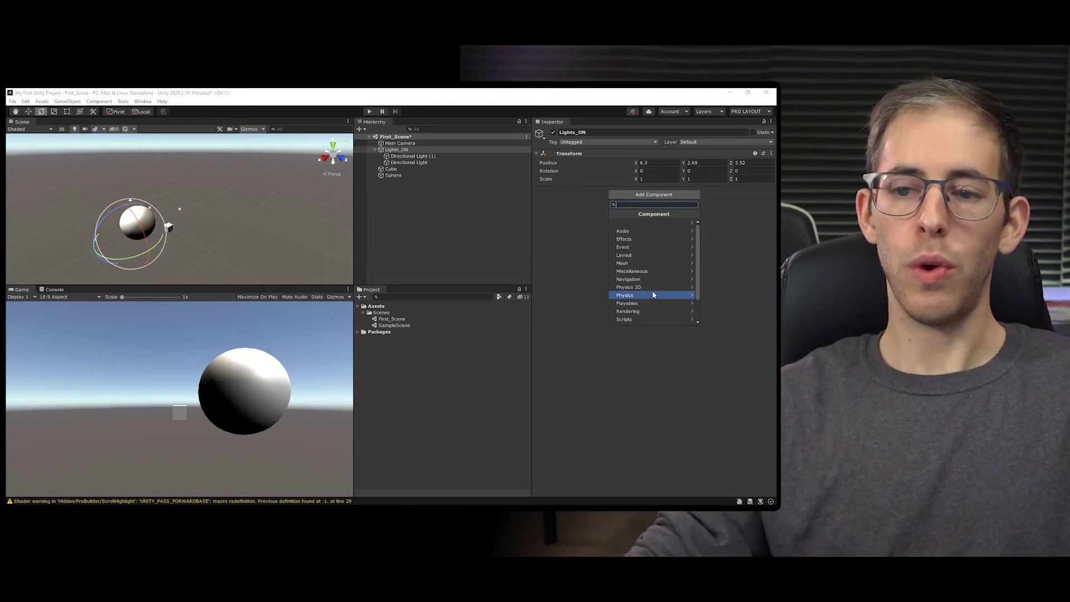
click(666, 291)
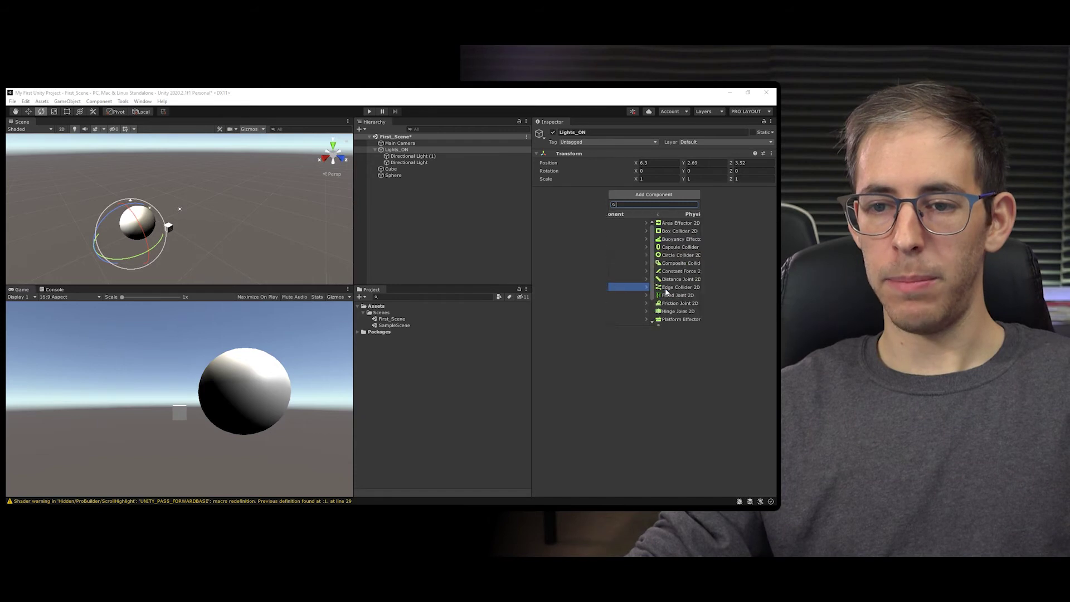
scroll(666, 298, down, 3)
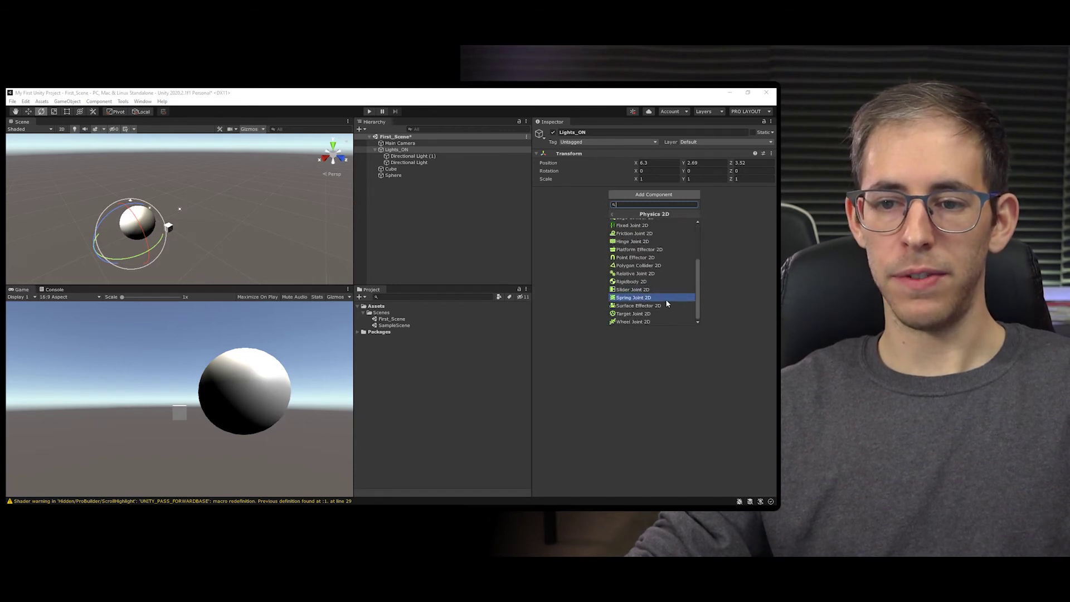
scroll(652, 268, up, 3)
click(612, 214)
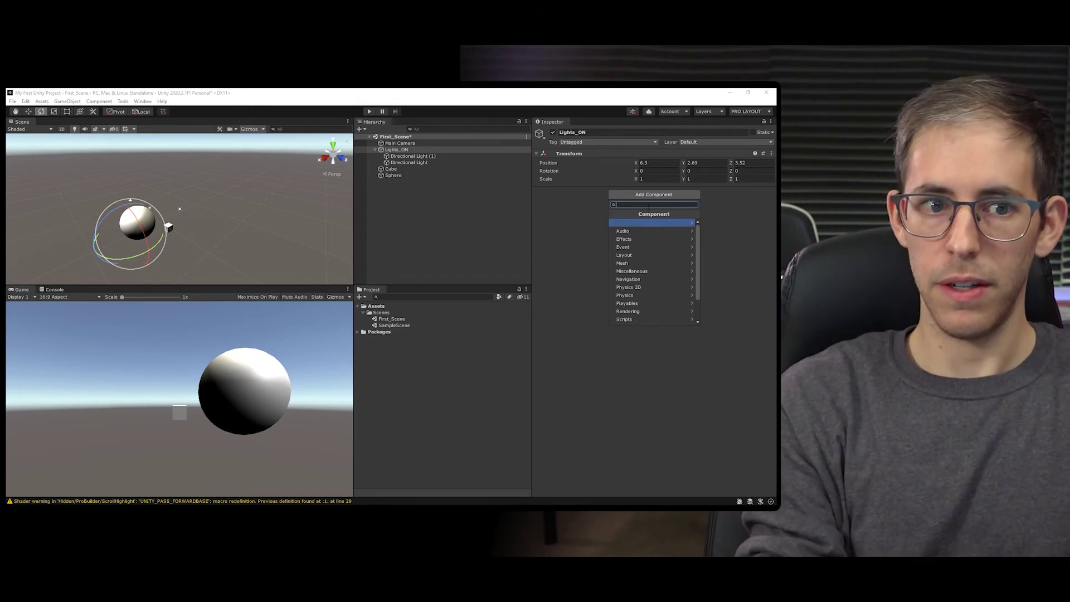
text(MyLights)
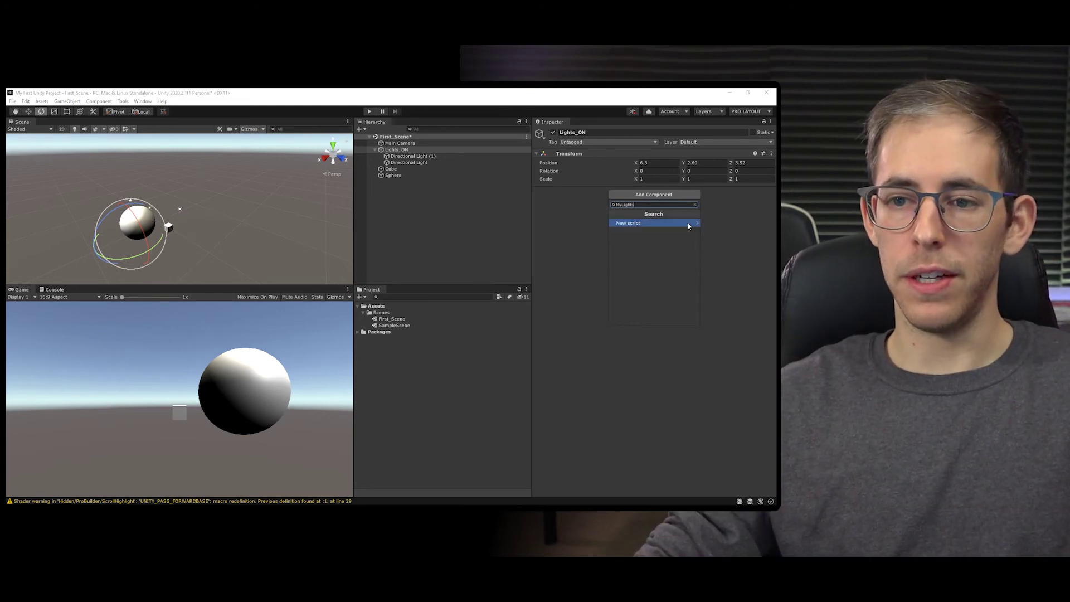
click(694, 224)
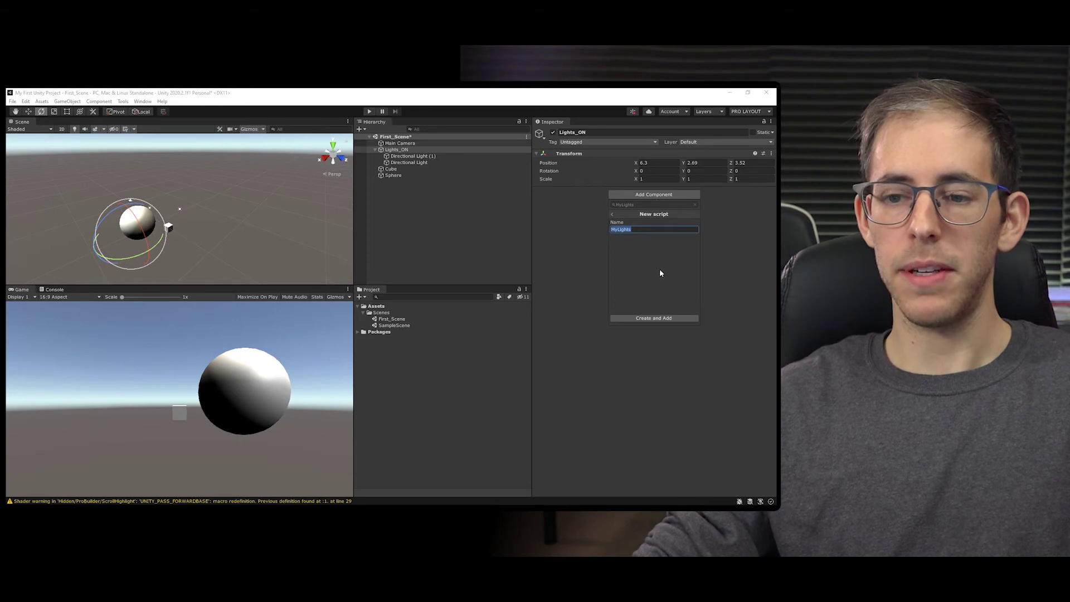
click(689, 318)
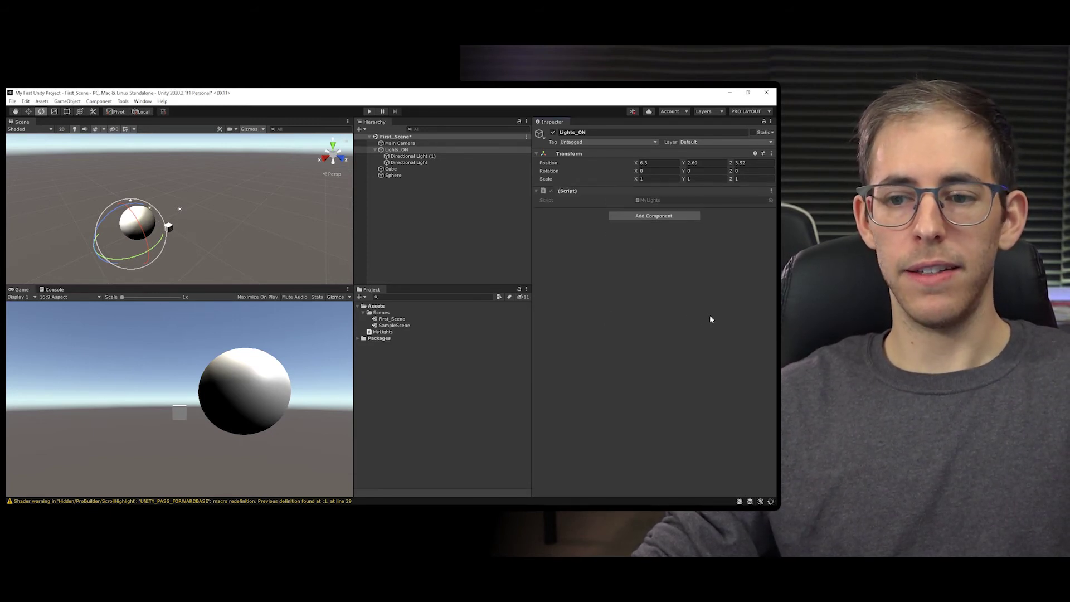
Open the MyLights script from its component's Script field in the code editor
click(650, 200)
double_click(650, 200)
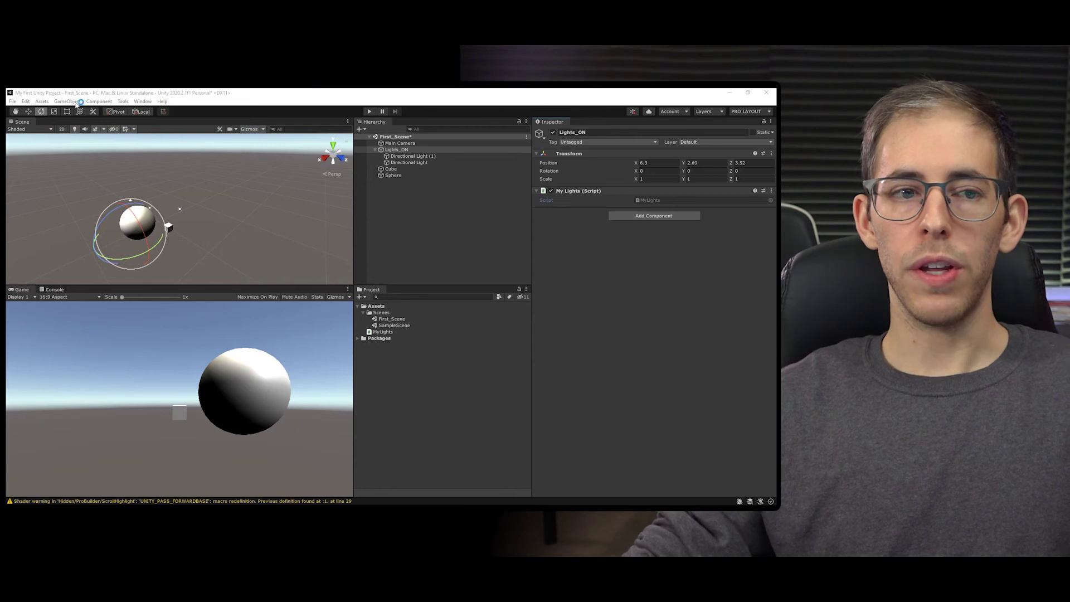
Check that External Tools lists Visual Studio Community 2019 as script editor, then restore Visual Studio showing MyLights.cs
click(13, 102)
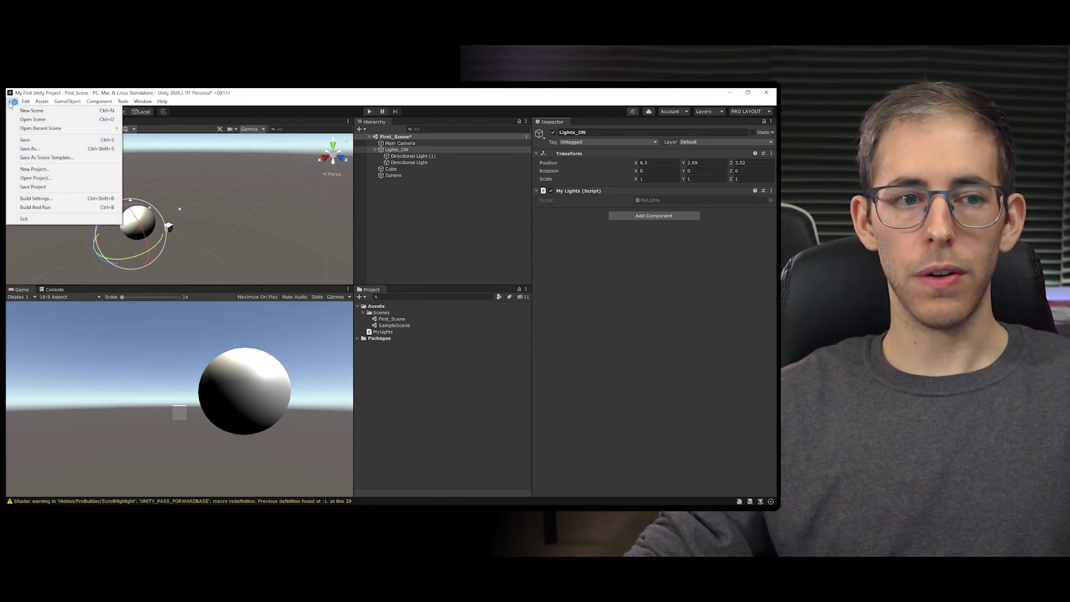
mouse_move(28, 102)
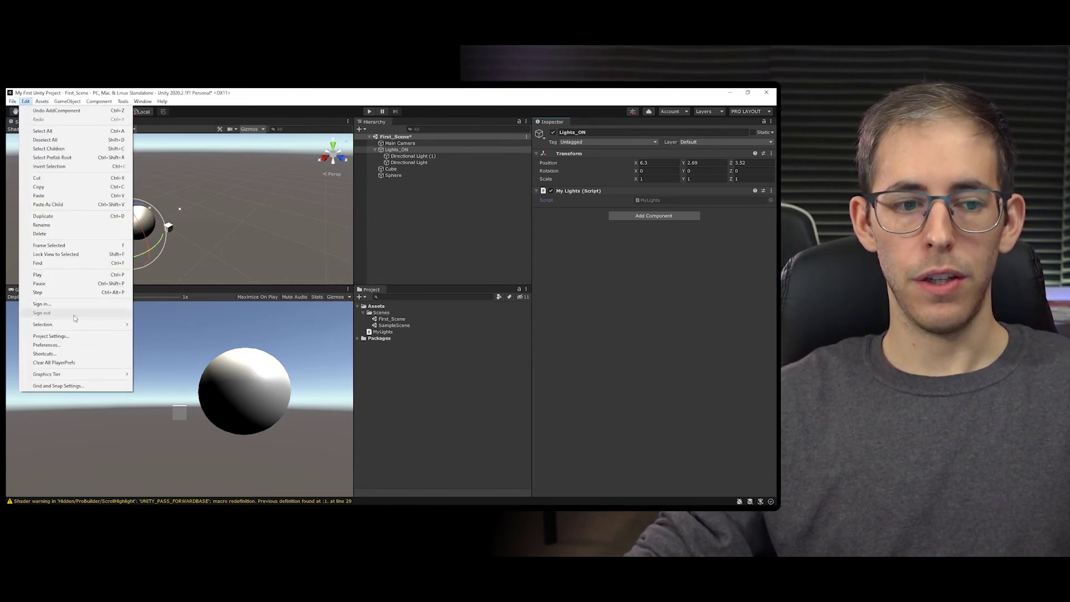
click(47, 344)
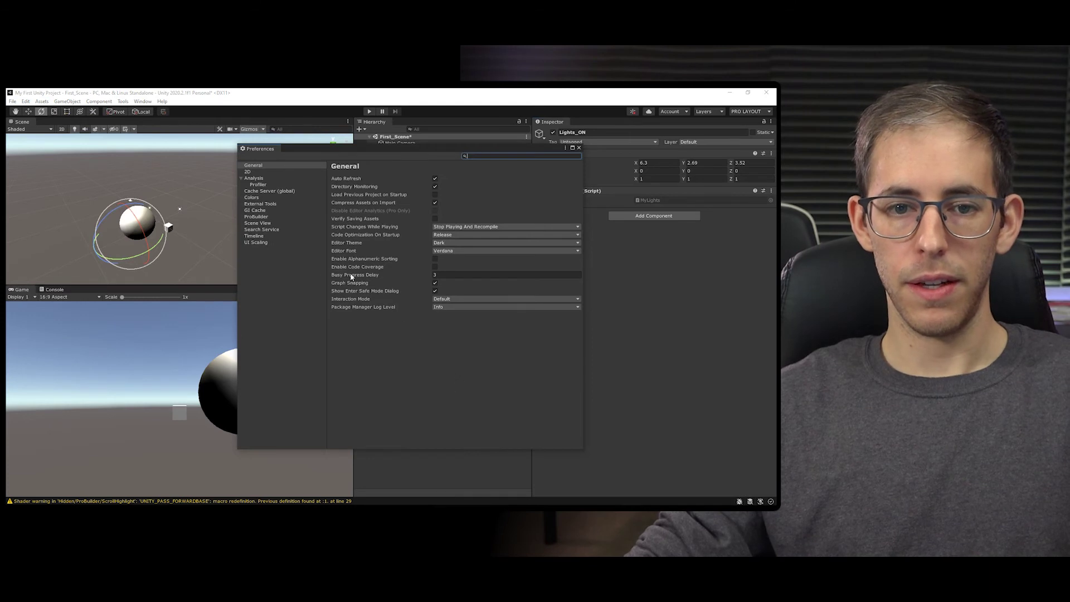
click(266, 204)
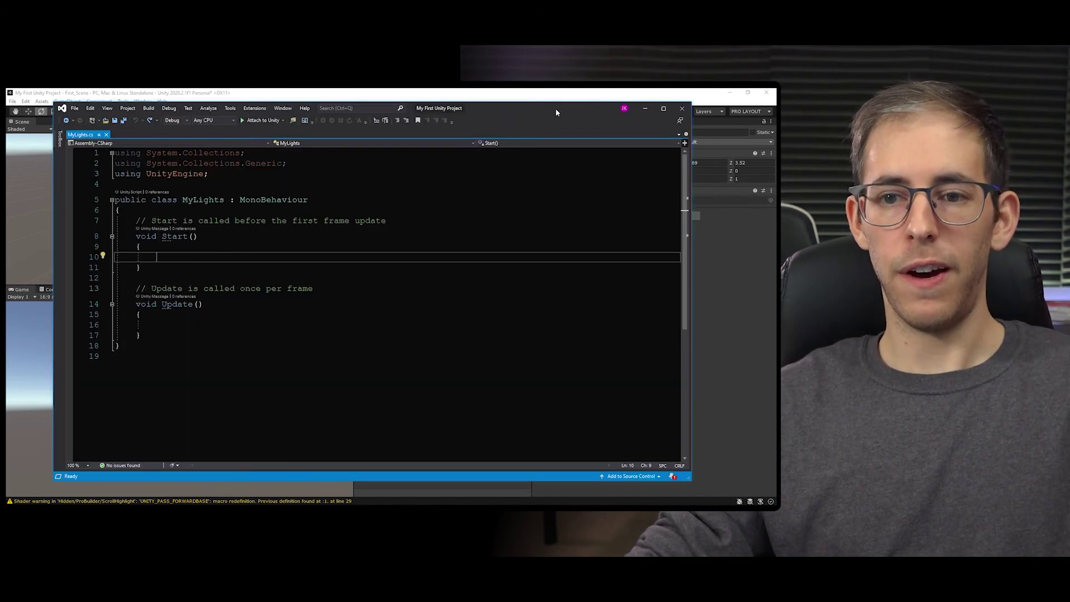
drag(556, 108, 559, 407)
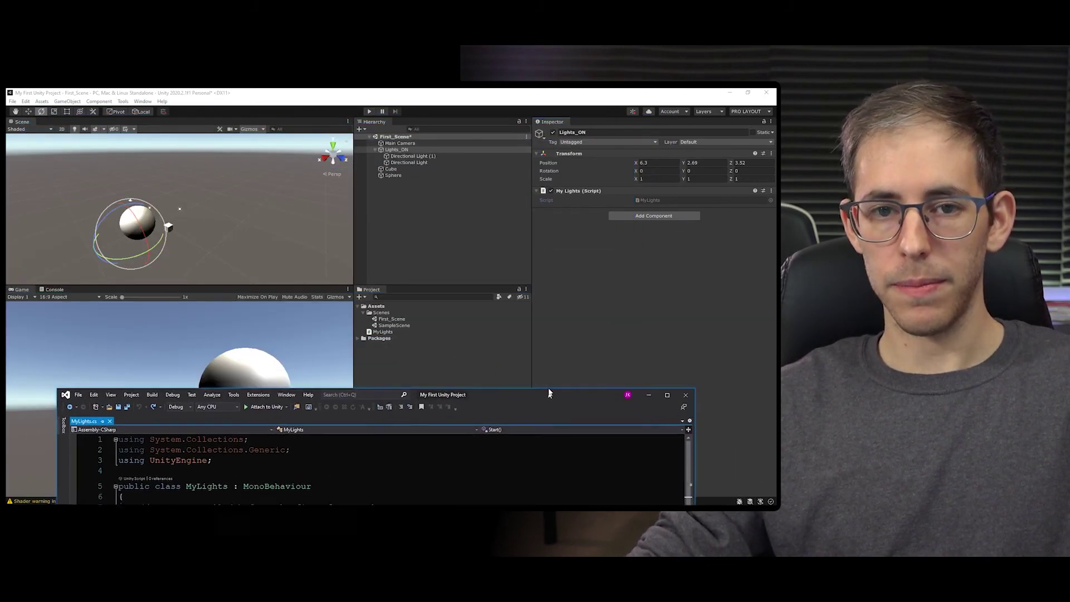
Maximize Visual Studio and move the cursor through the Start and Update methods of MyLights.cs
drag(547, 401, 540, 112)
click(193, 243)
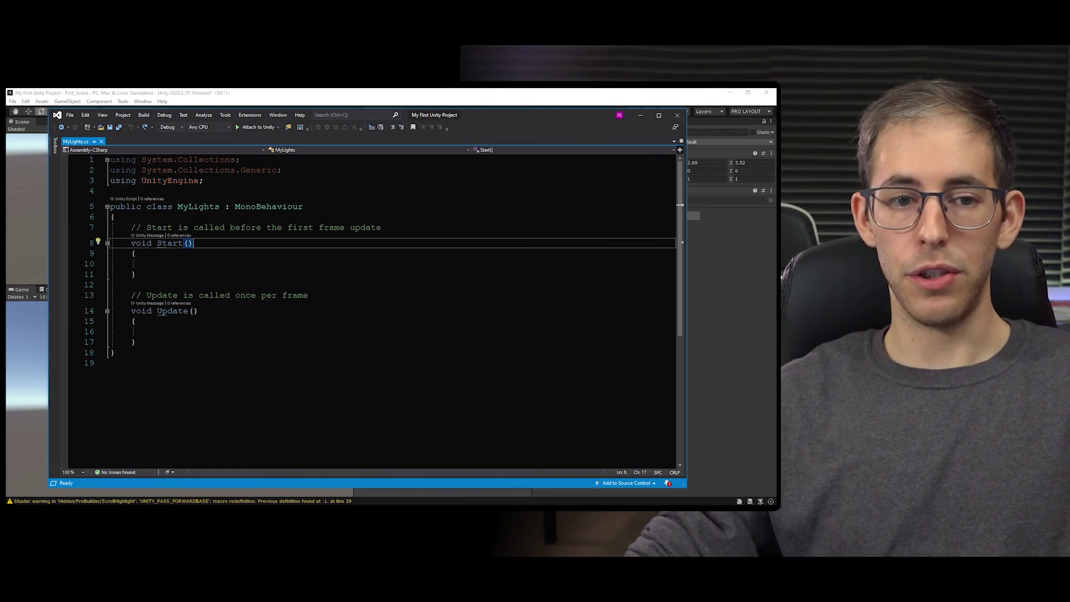
click(135, 253)
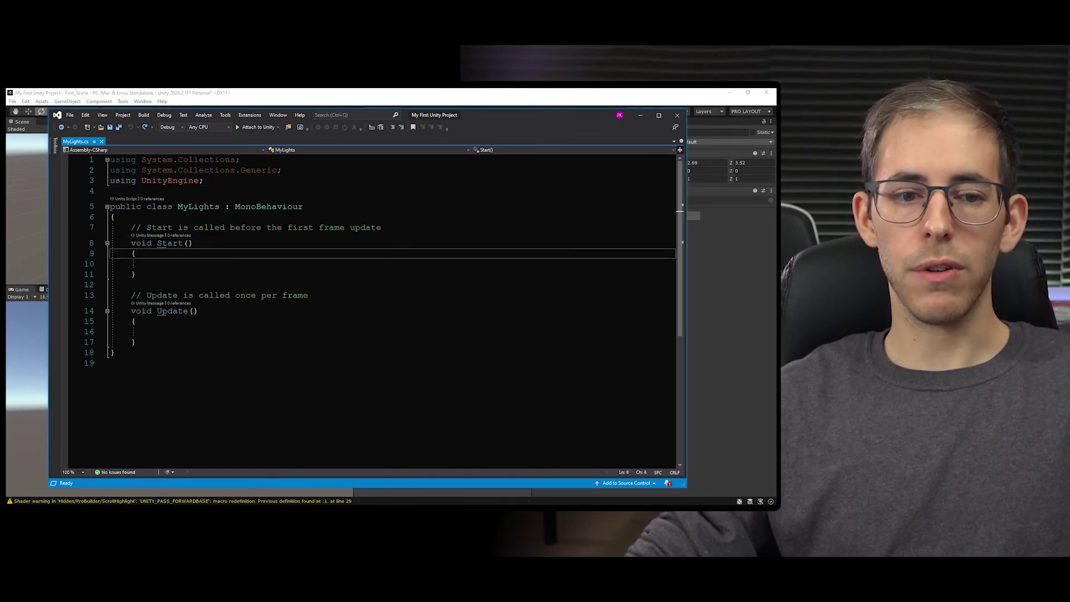
click(151, 264)
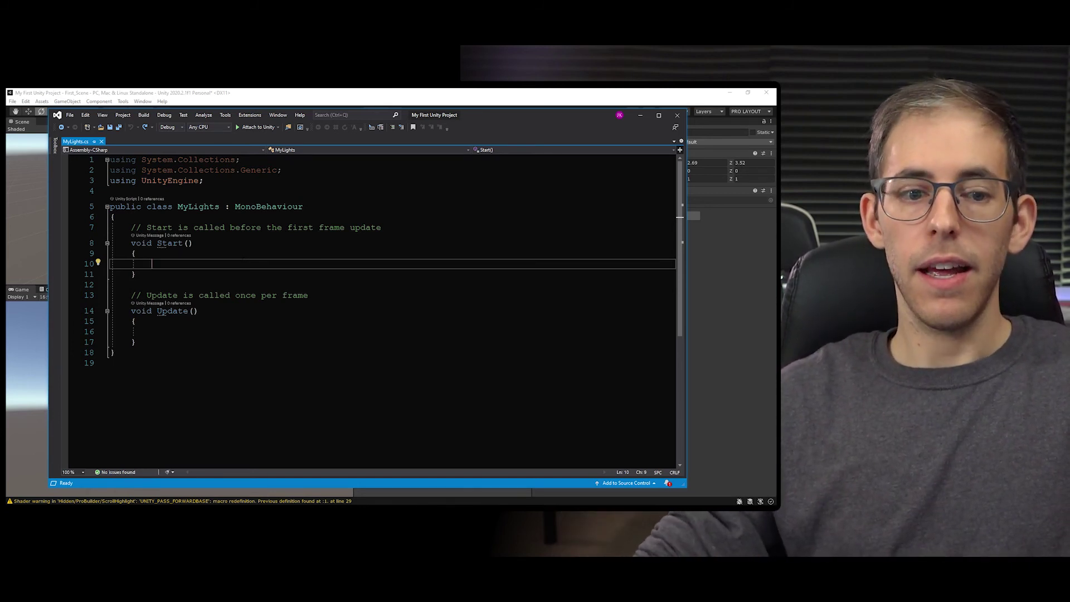
click(151, 332)
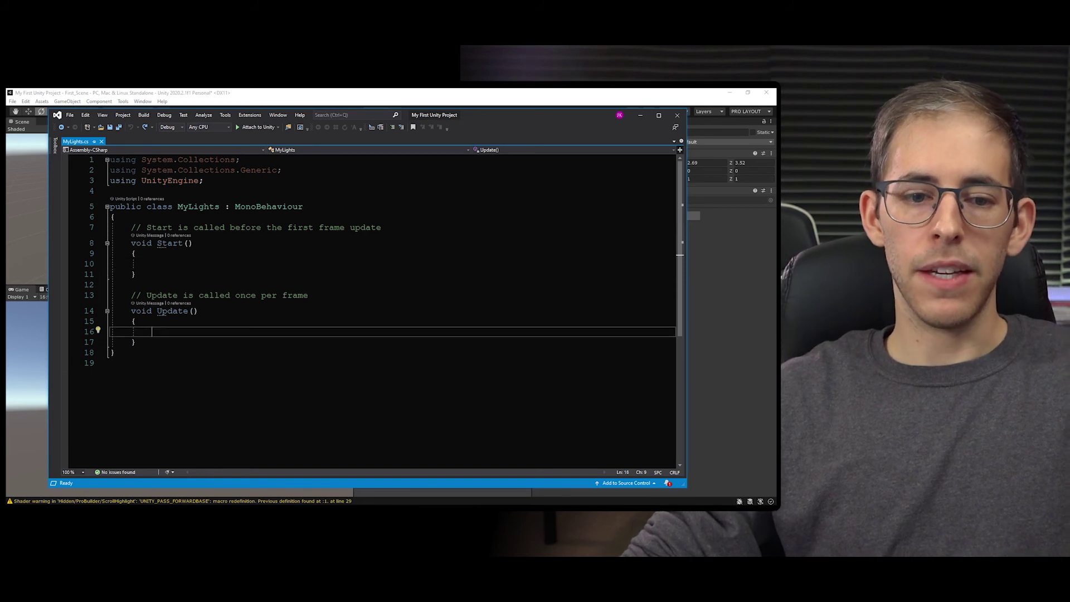
Retype the // on the Update comment and add a '// comment' line beneath it
drag(198, 295, 309, 296)
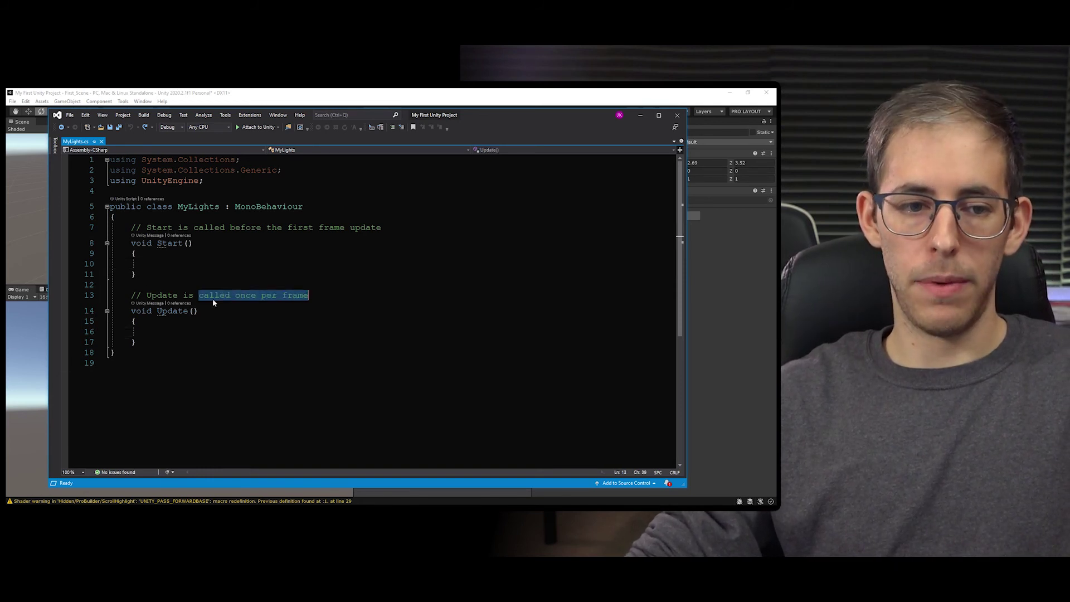
key(Left)
key(shift+Left)
key(shift+Left)
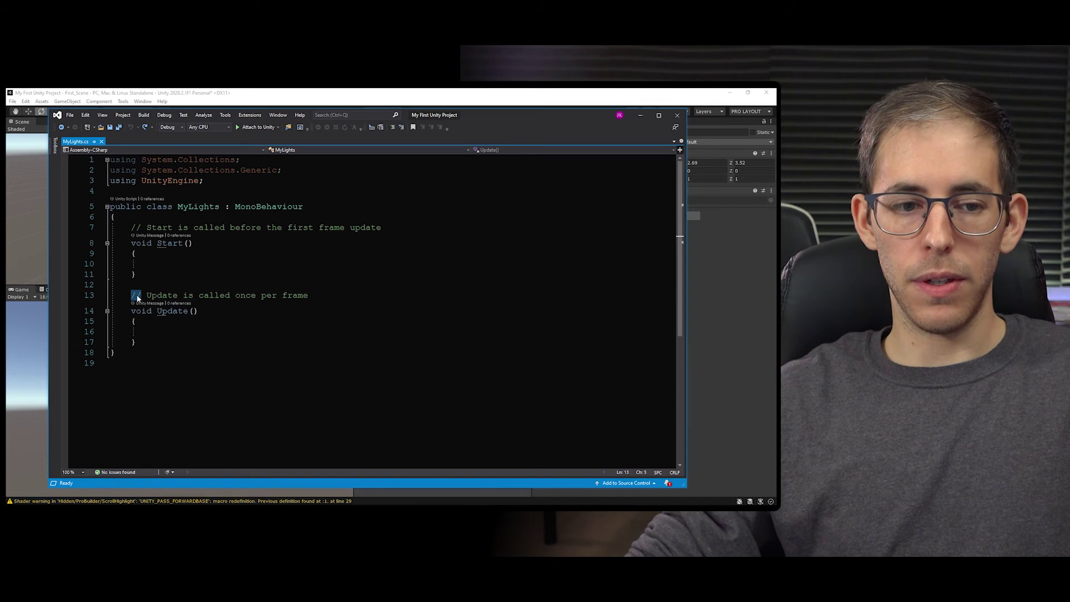
key(BackSpace)
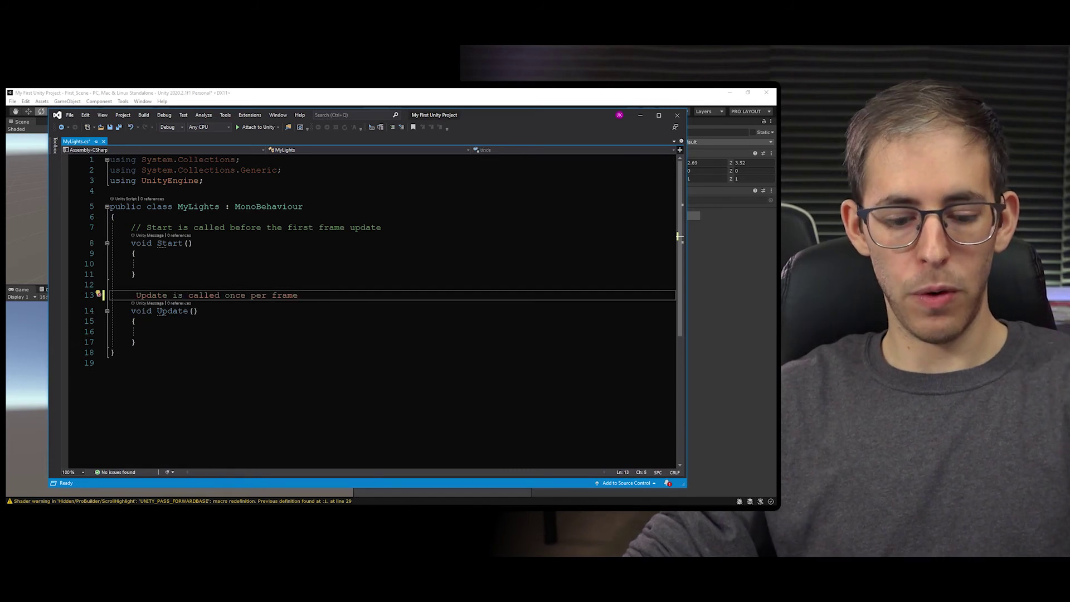
text(//)
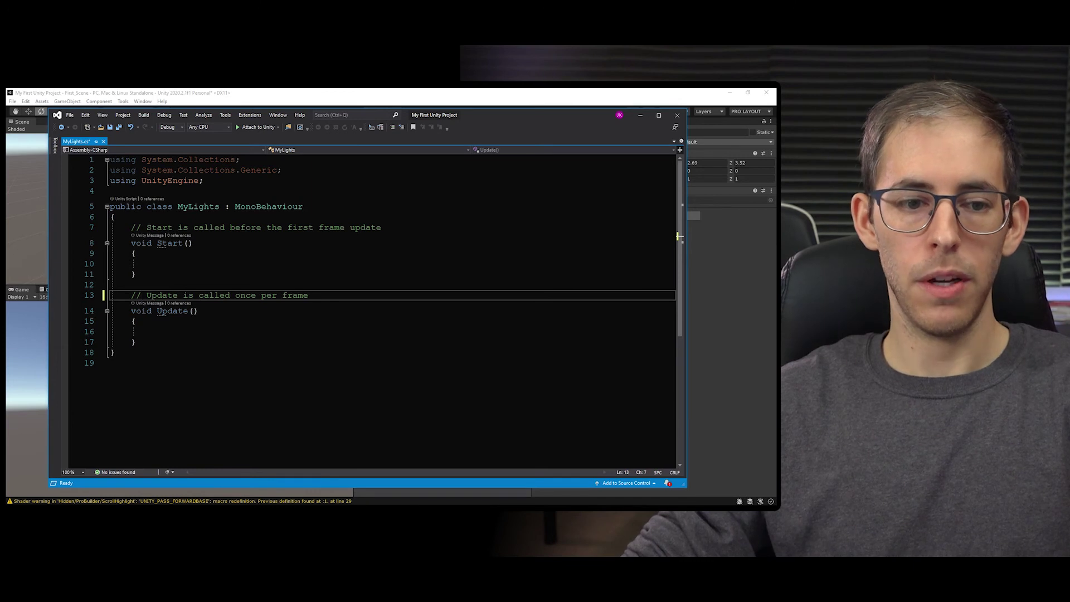
key(shift+End)
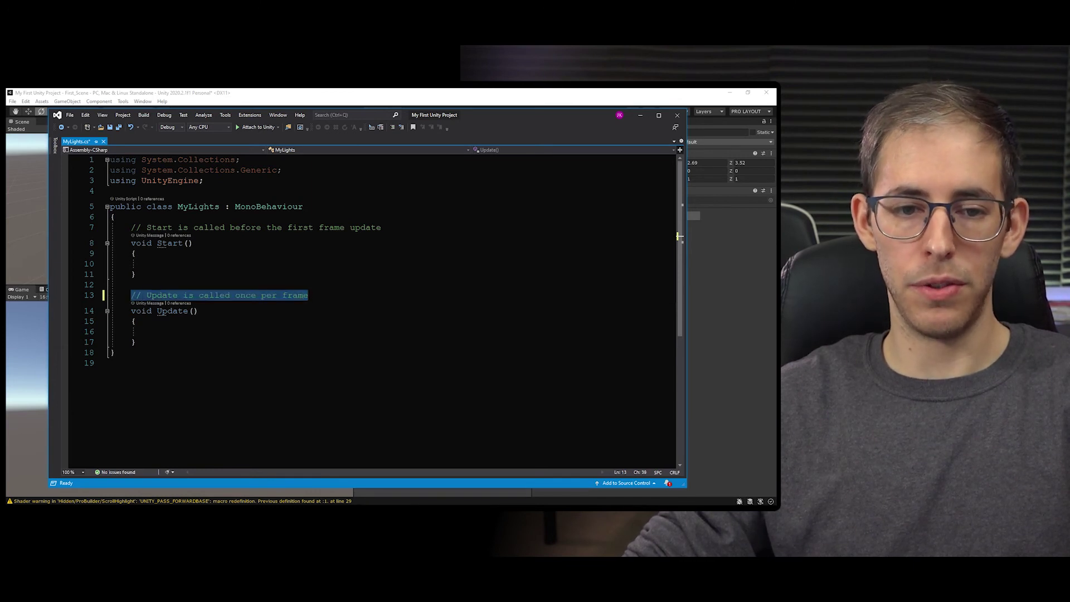
key(End)
key(Return)
text(//)
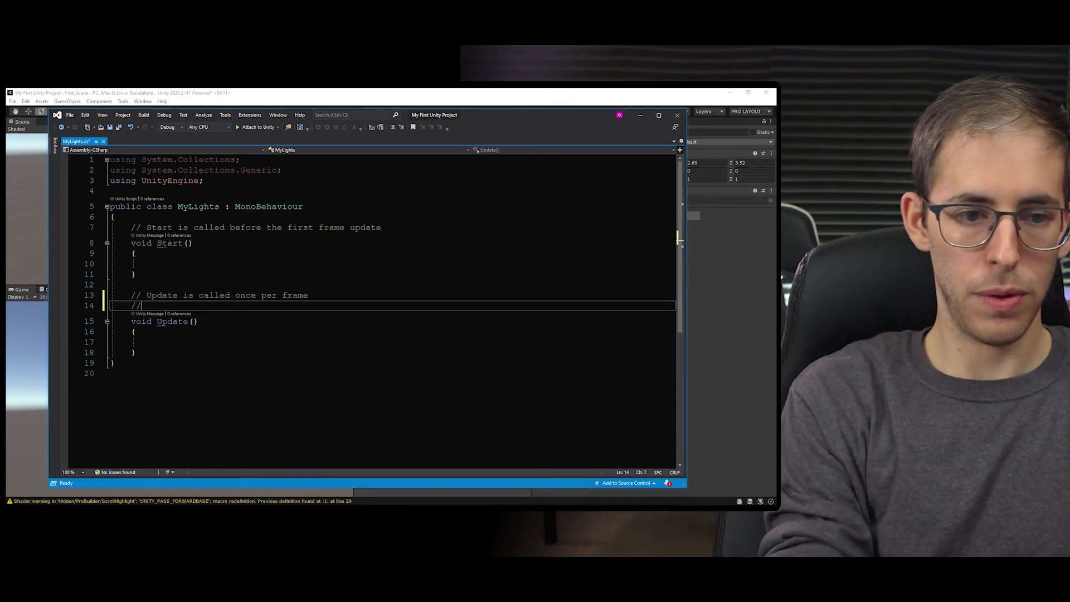
text( comment)
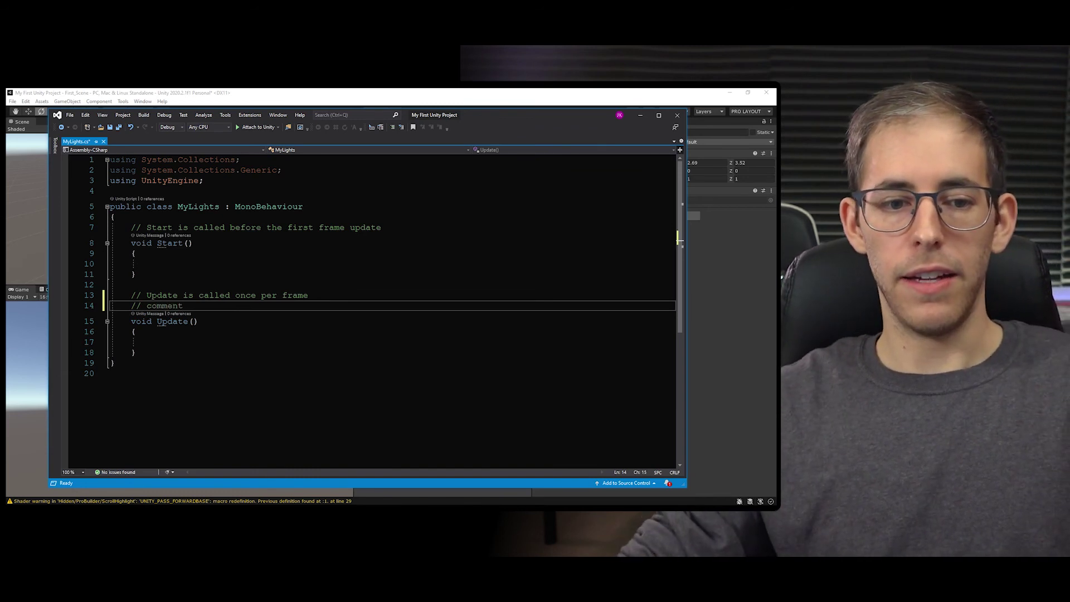
click(135, 331)
click(152, 341)
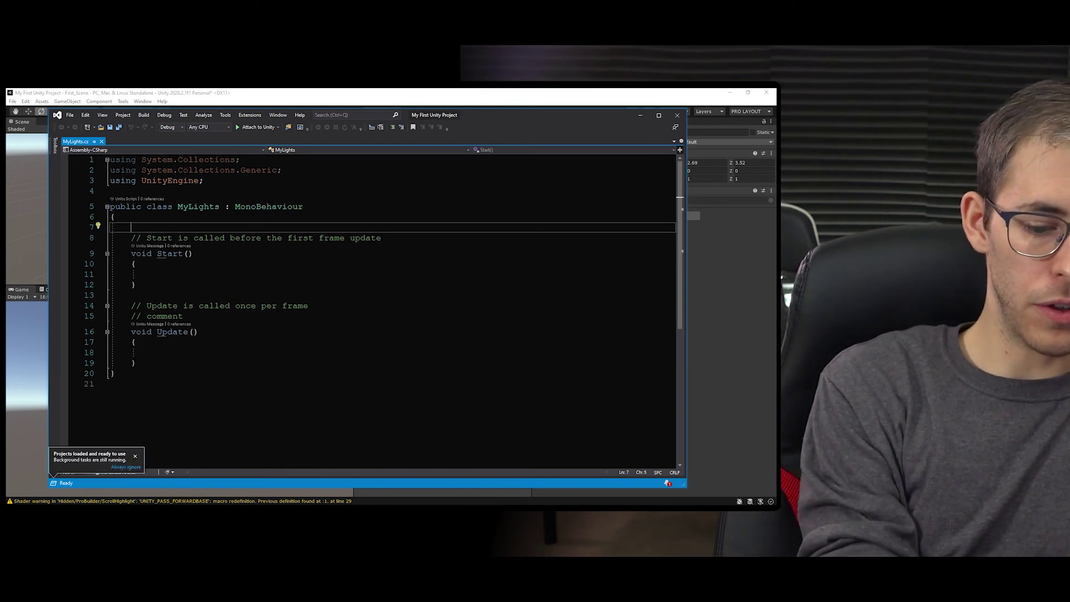
Add 'public GameObject lights;' to the MyLights class and return to Unity
text(blic Ga)
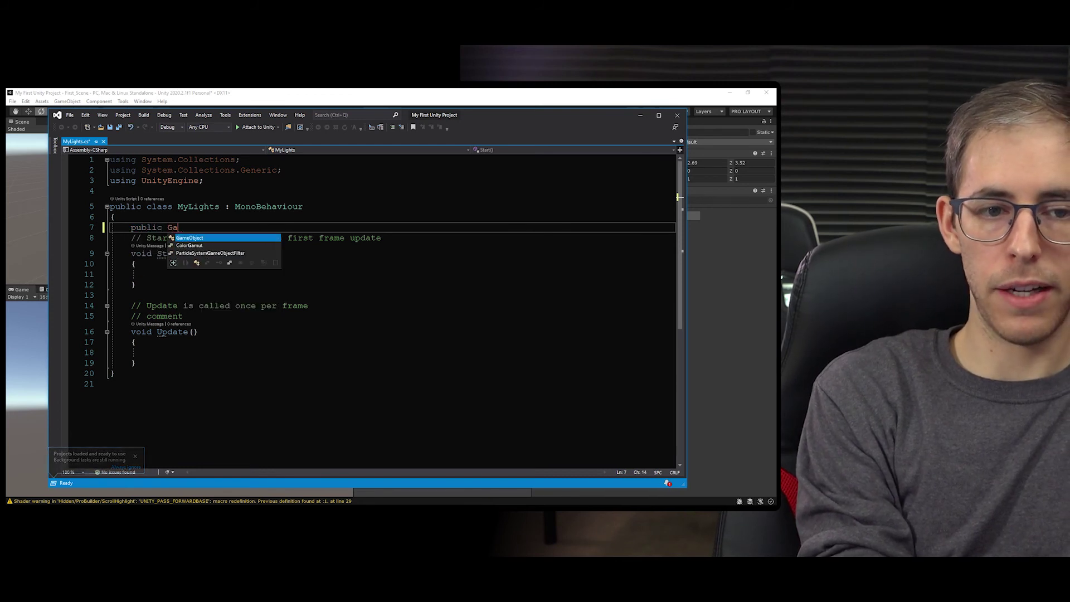
key(Escape)
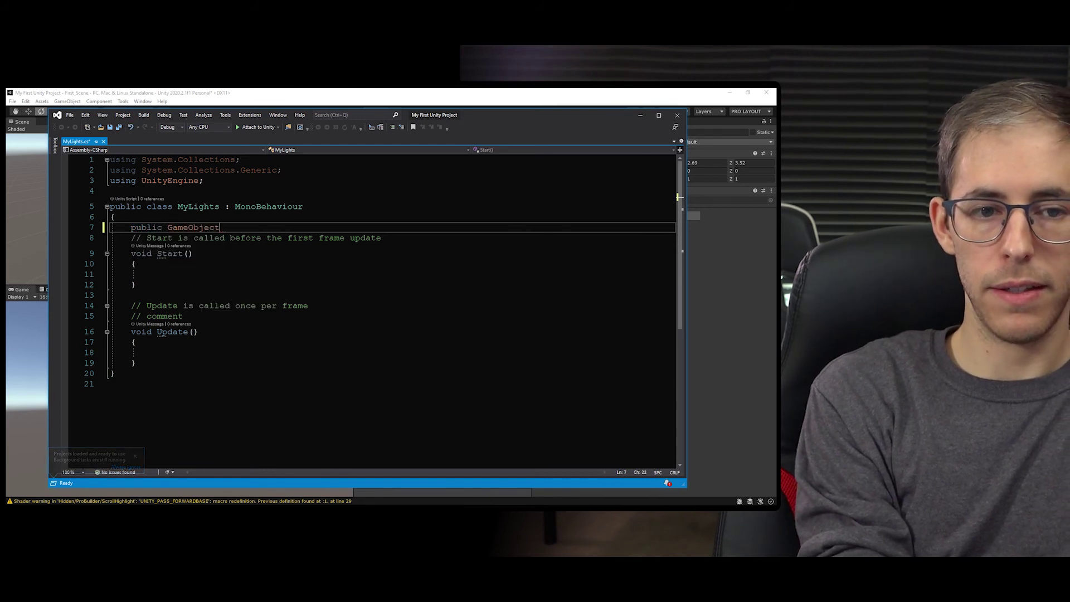
text(meObject )
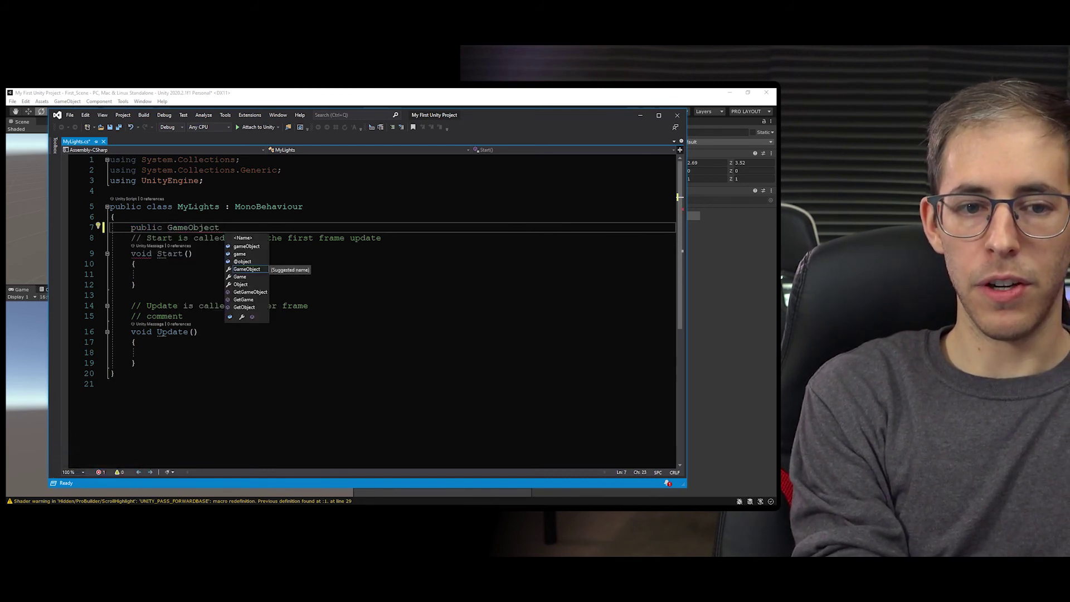
text(li)
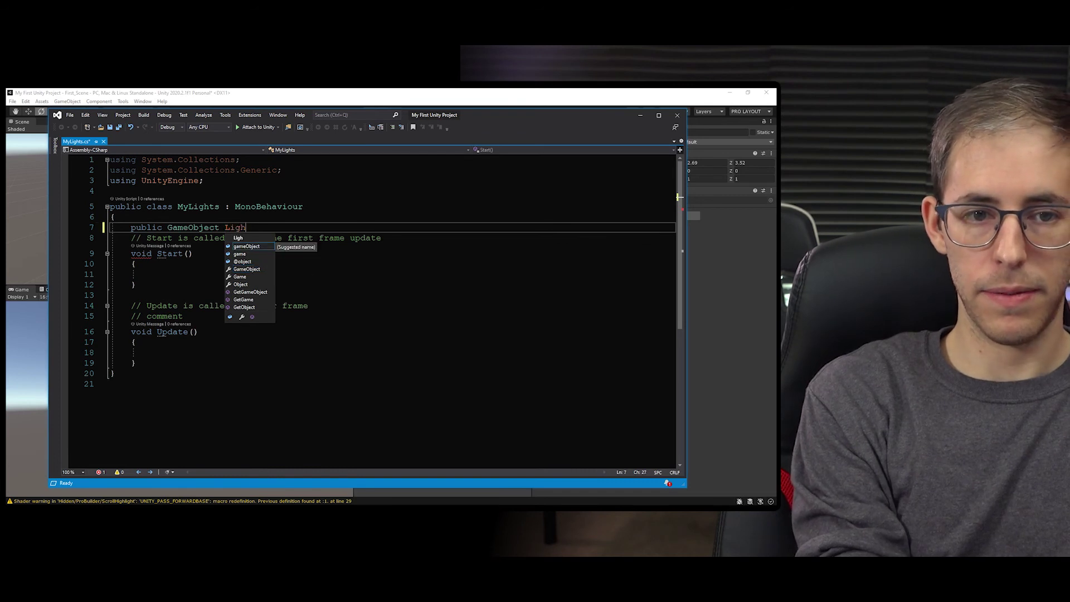
text(ghts)
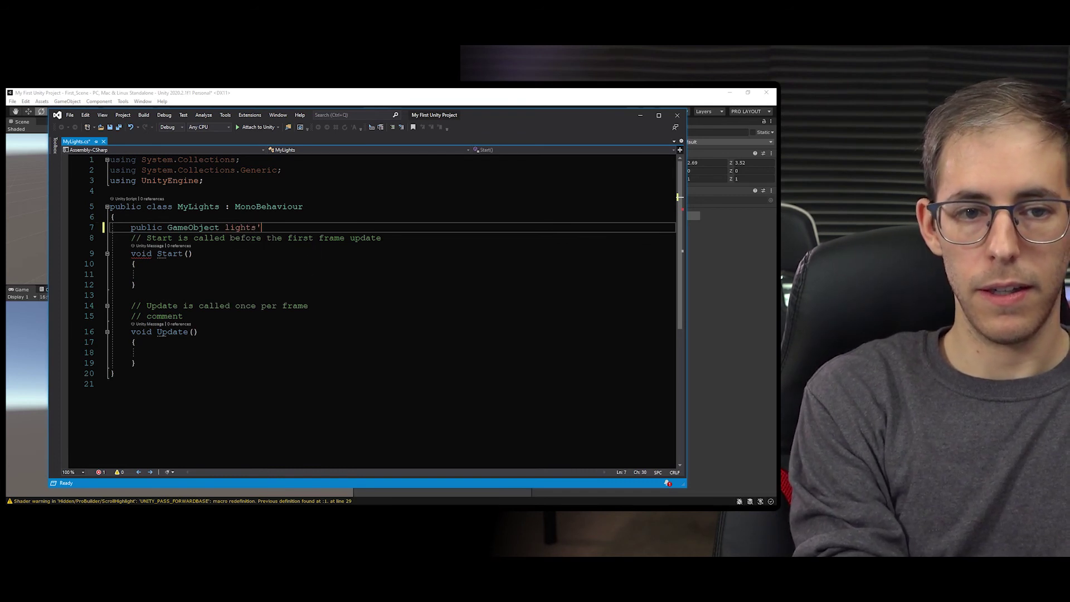
text(;)
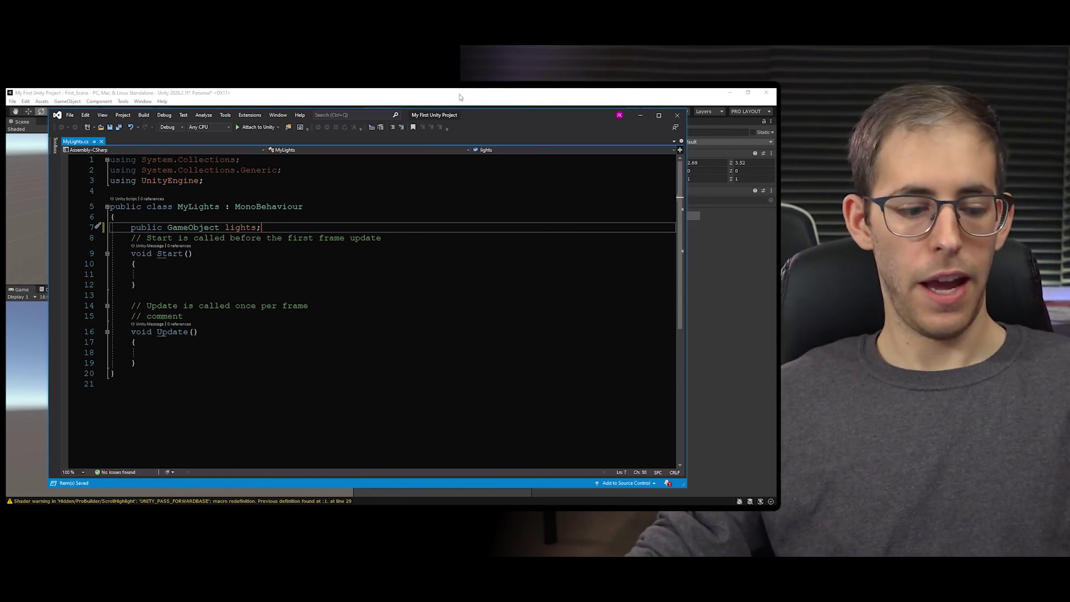
key(alt+Tab)
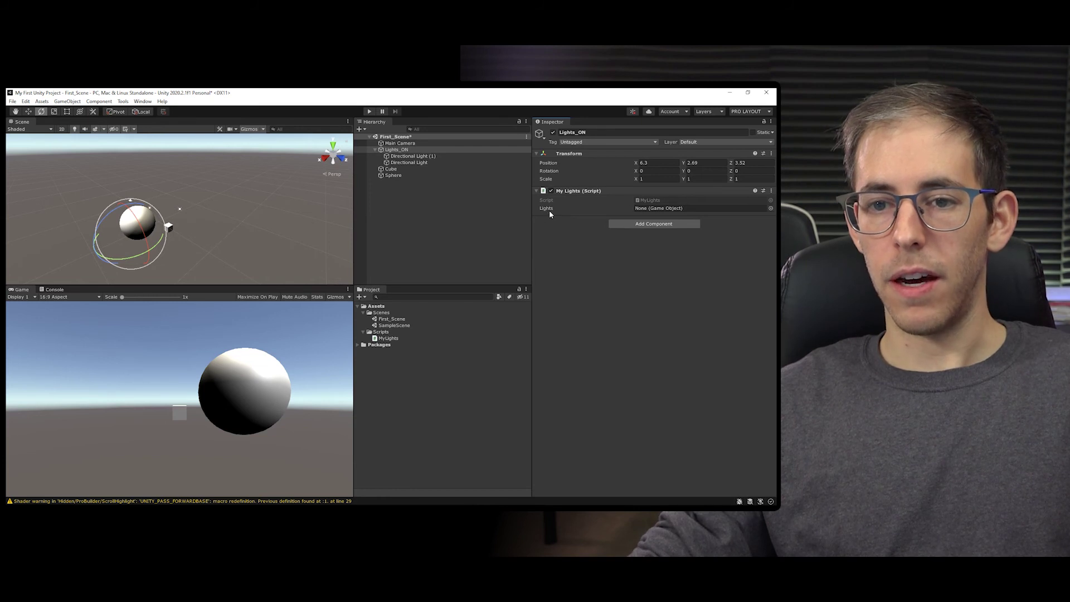
Set the Lights field of Lights_ON's My Lights (Script) component to Lights_ON itself
click(406, 149)
drag(408, 151, 583, 189)
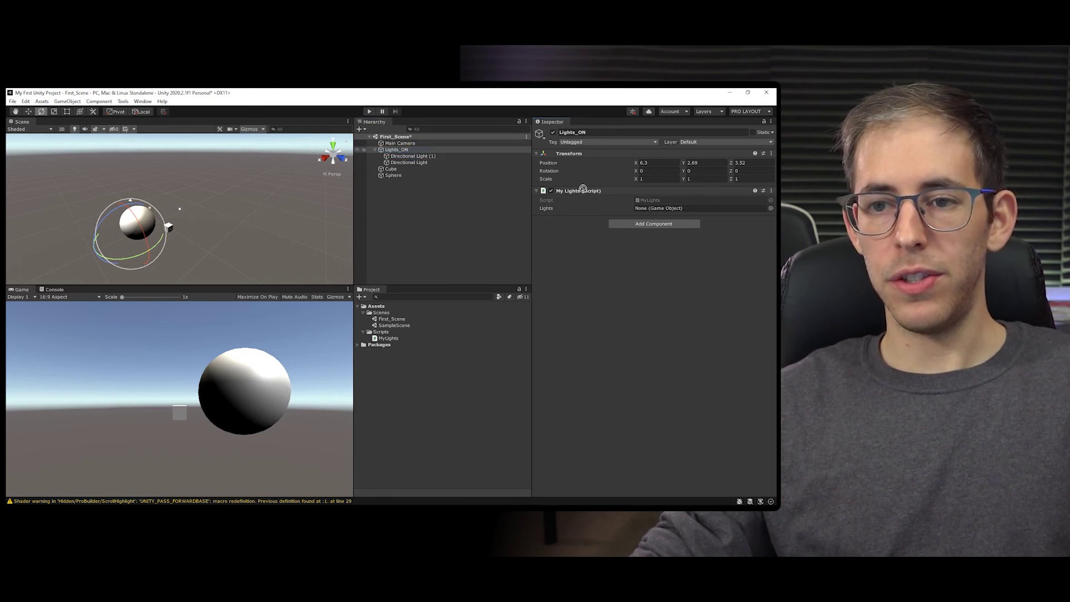
drag(666, 211, 672, 212)
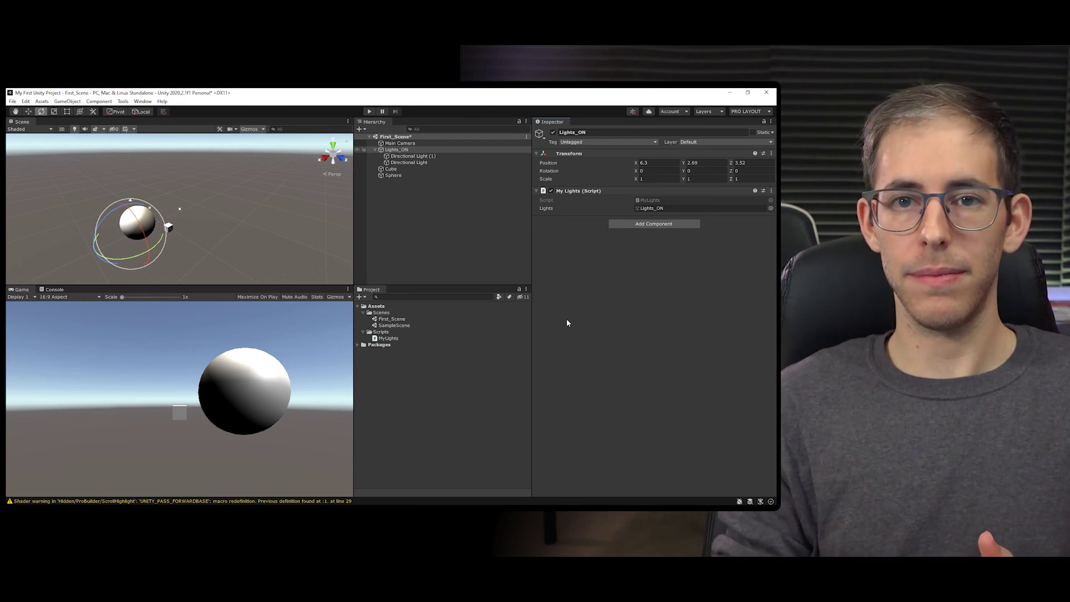
click(397, 150)
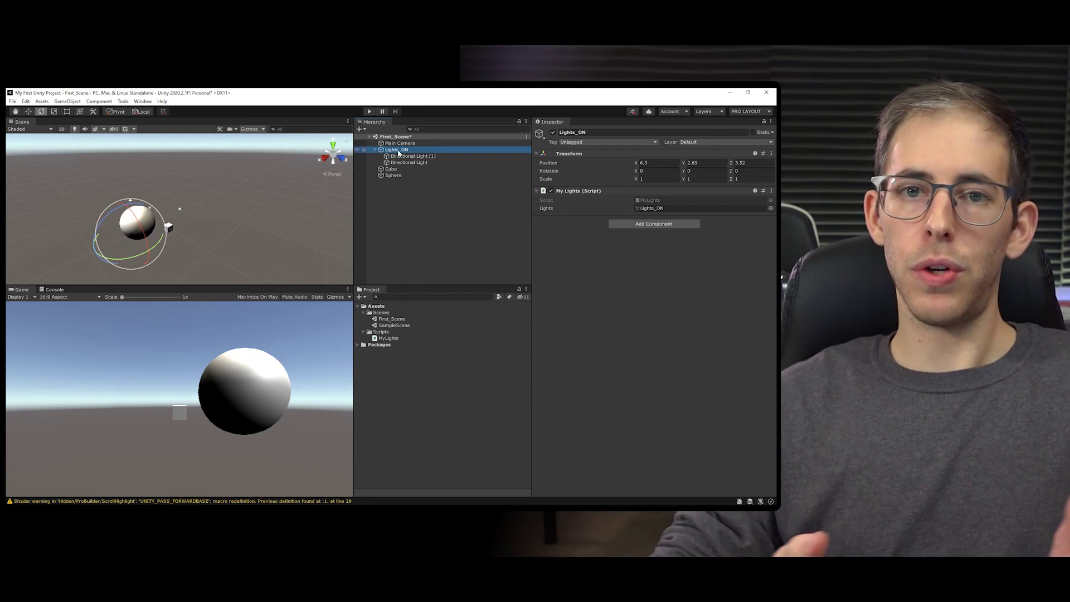
From the Animation window, create and save a clip named New Animation for Lights_ON
click(143, 102)
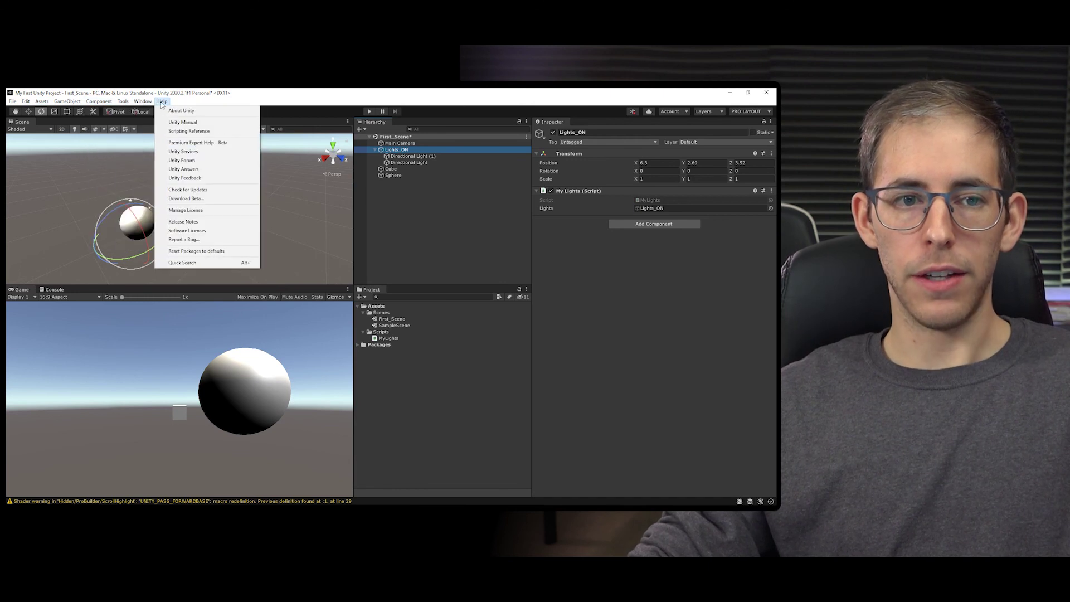
mouse_move(143, 101)
mouse_move(166, 230)
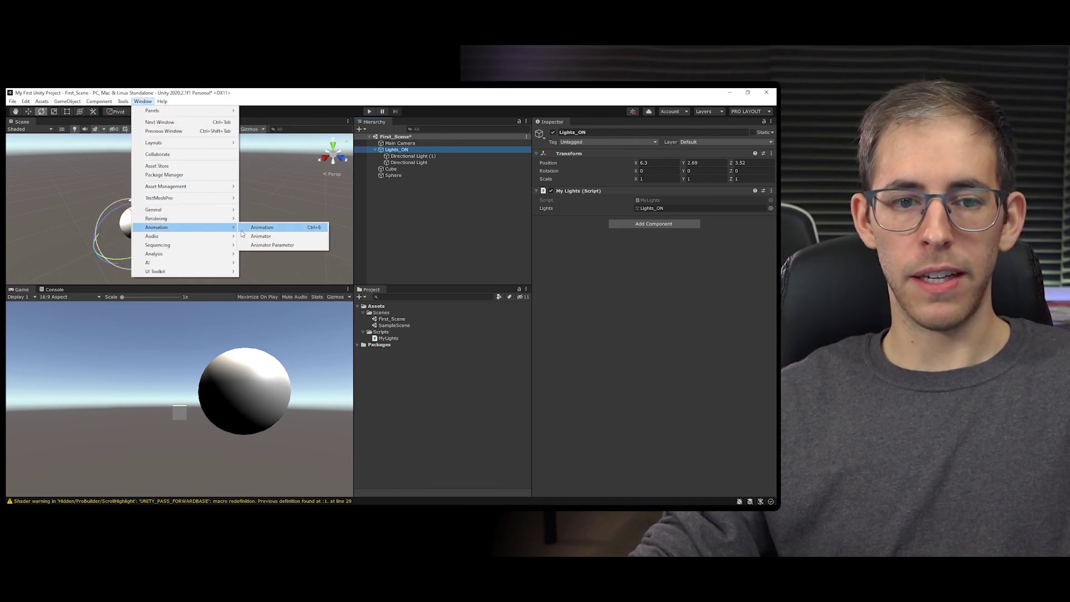
click(265, 229)
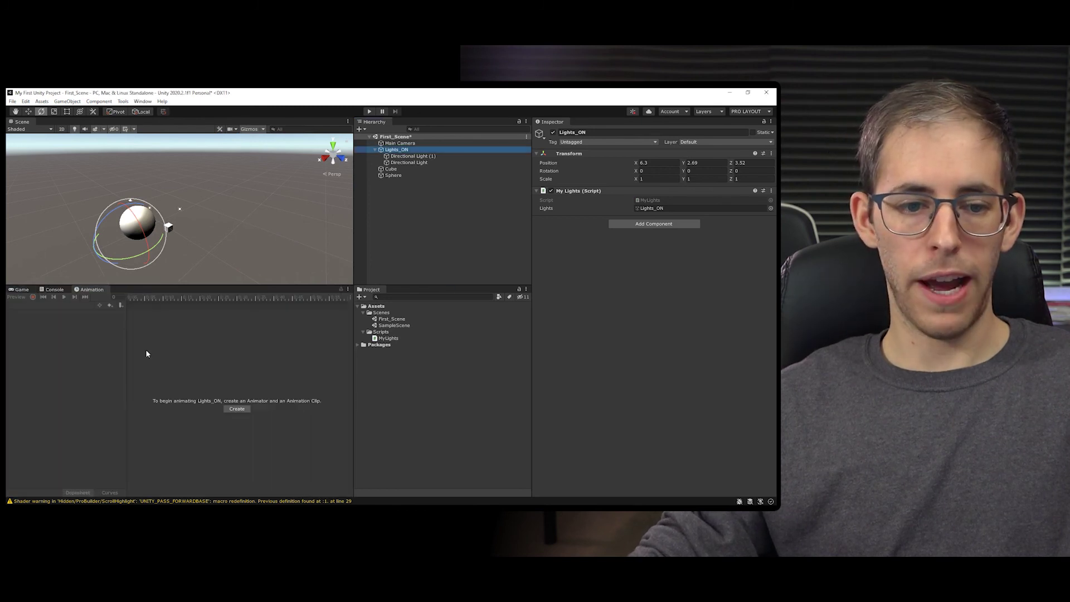
click(244, 410)
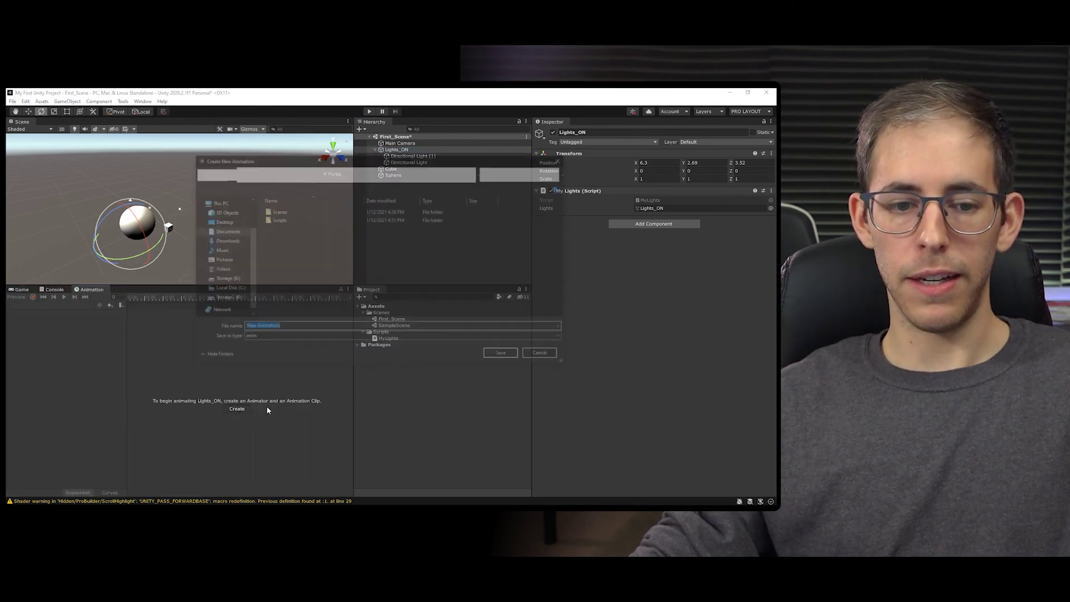
click(504, 356)
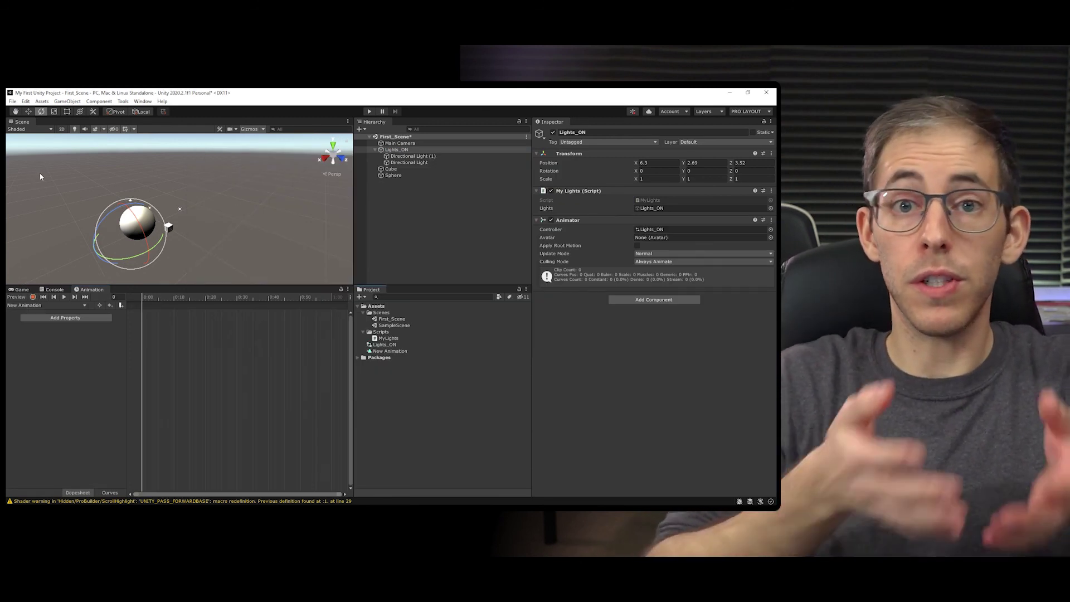
Open Build Settings and move its window to the right
click(15, 102)
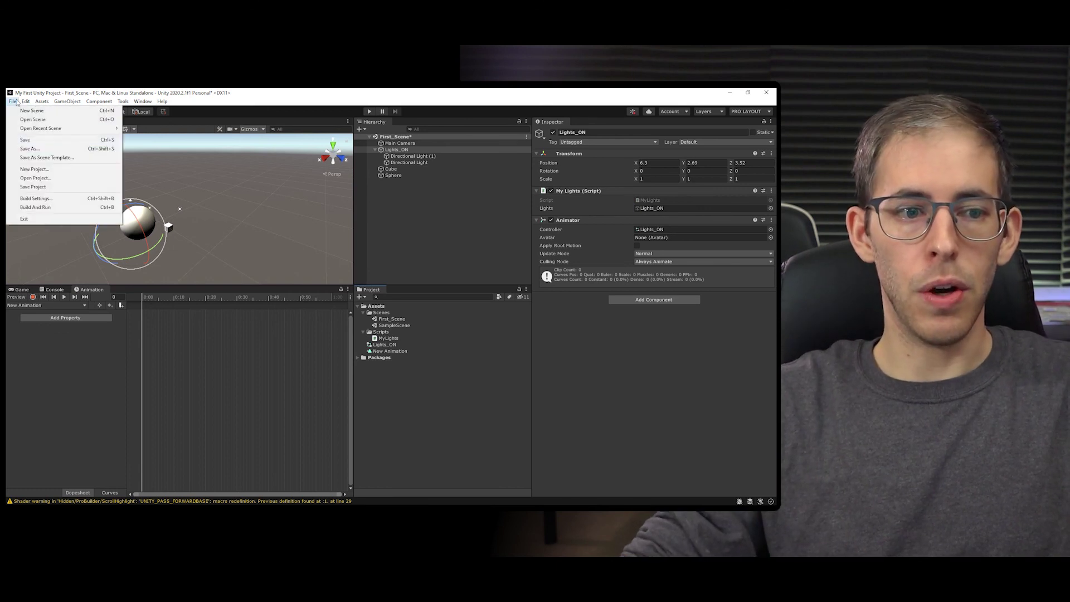
click(62, 200)
drag(206, 172, 362, 142)
click(472, 201)
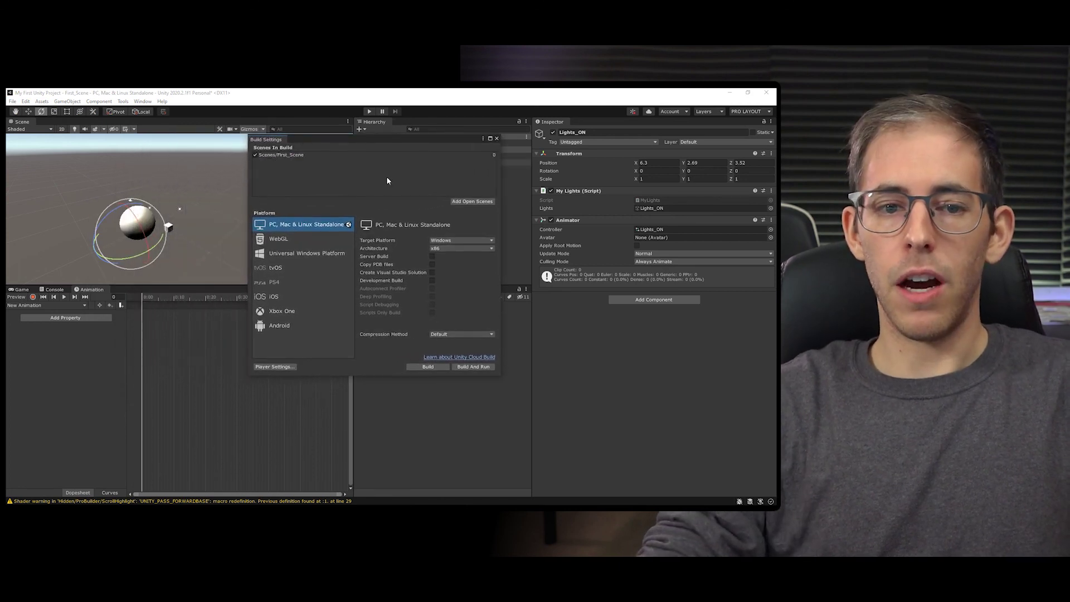
Browse WebGL, PS4, Xbox One and iOS, then reselect PC, Mac & Linux Standalone and open Player Settings
click(308, 240)
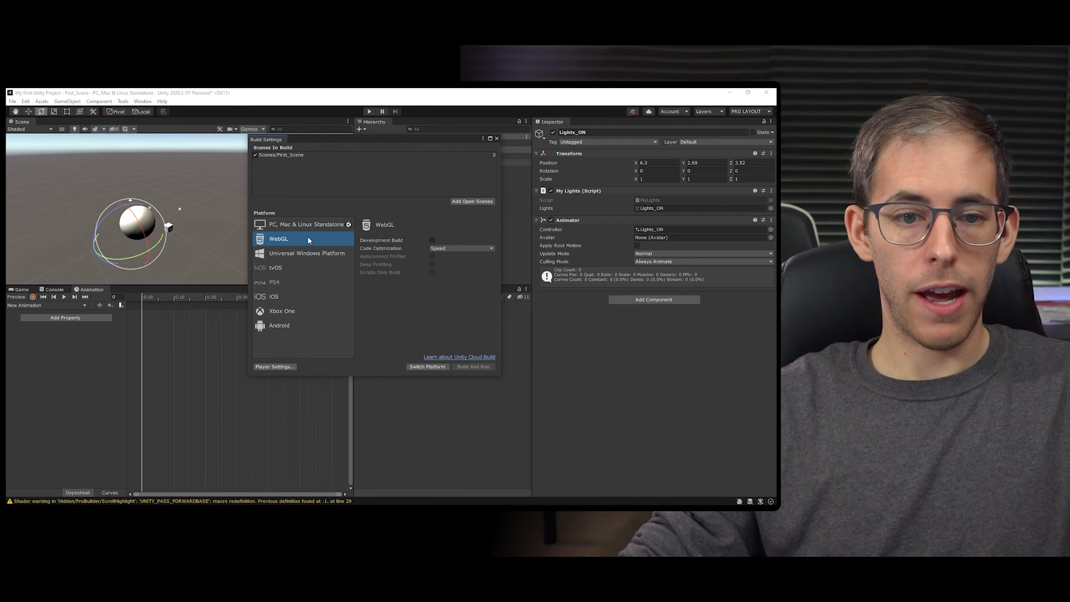
click(299, 282)
click(307, 312)
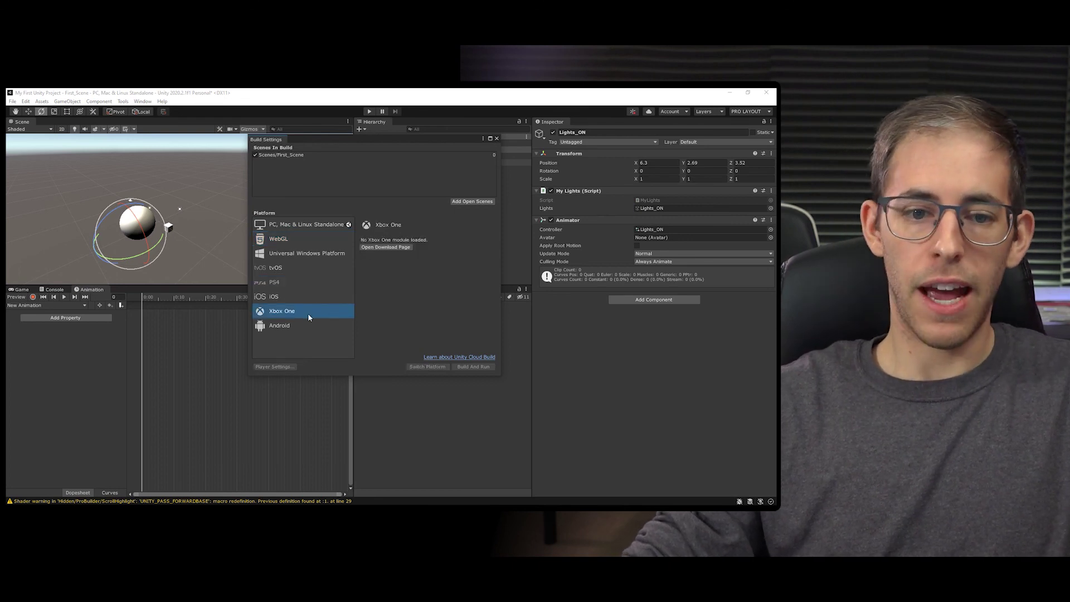
click(335, 297)
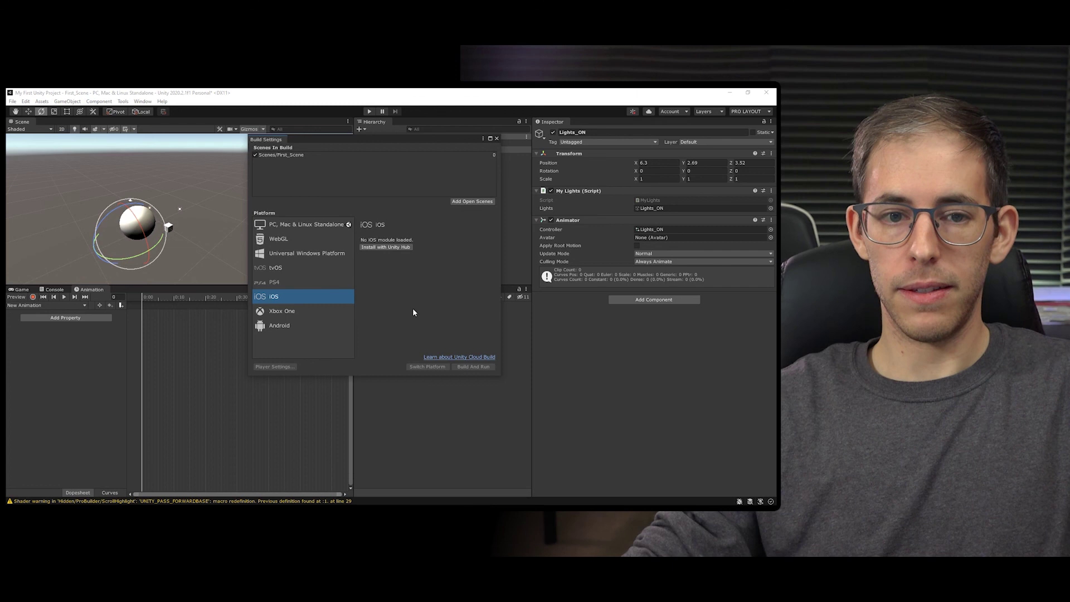
click(330, 227)
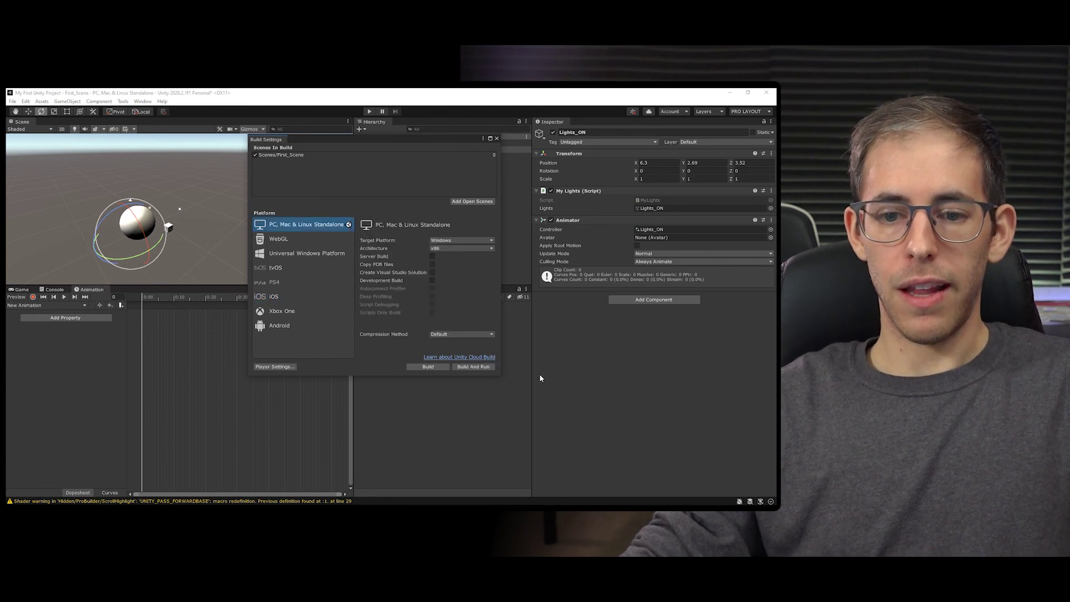
click(274, 367)
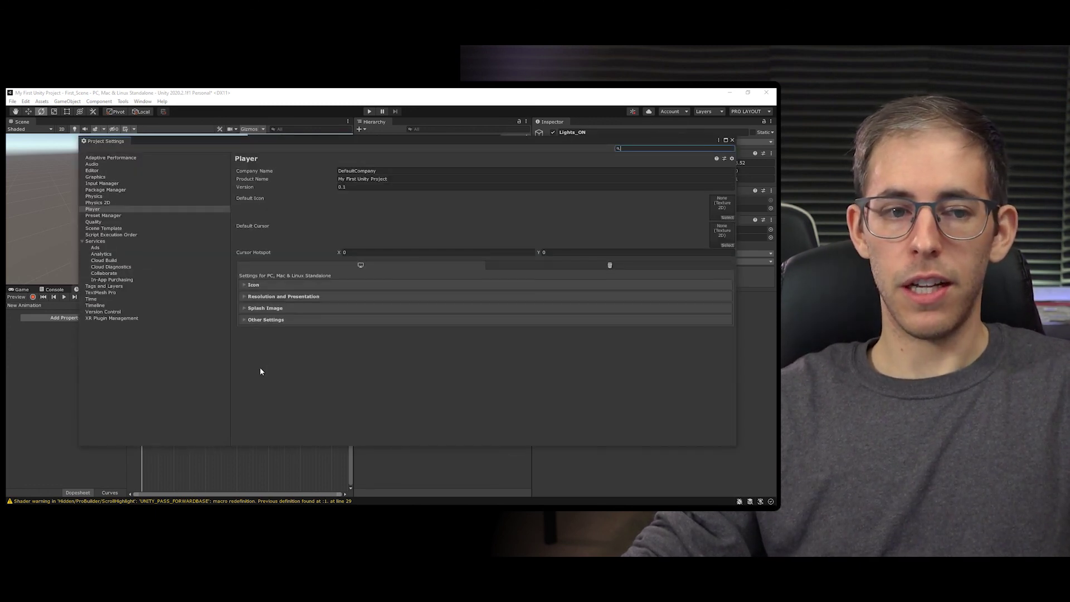
Expand Resolution and Presentation, then view the Adaptive Performance, Audio, Editor and Input Manager pages
click(245, 297)
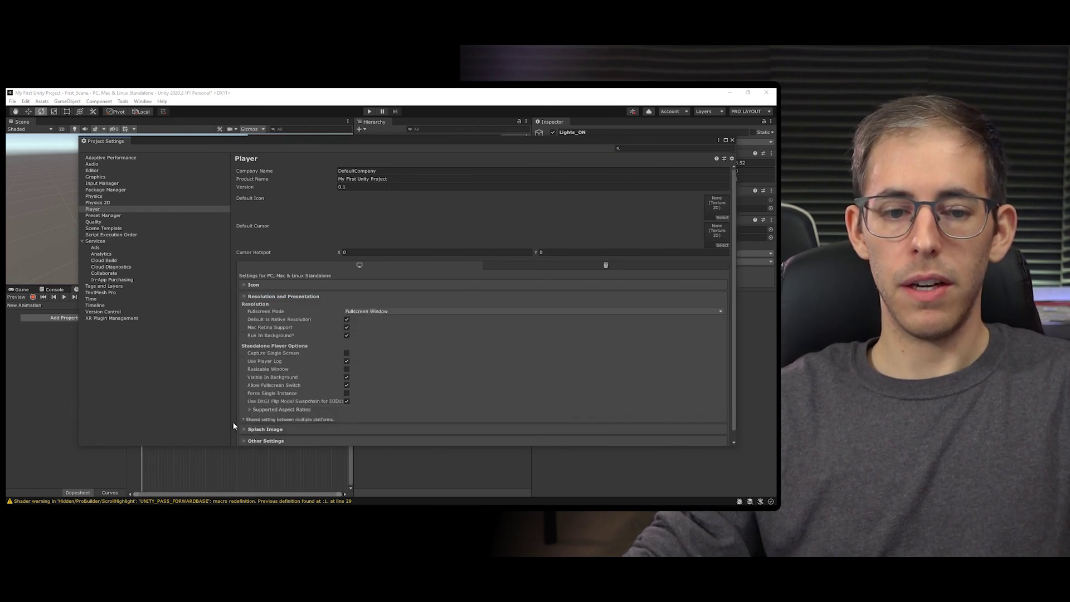
click(92, 158)
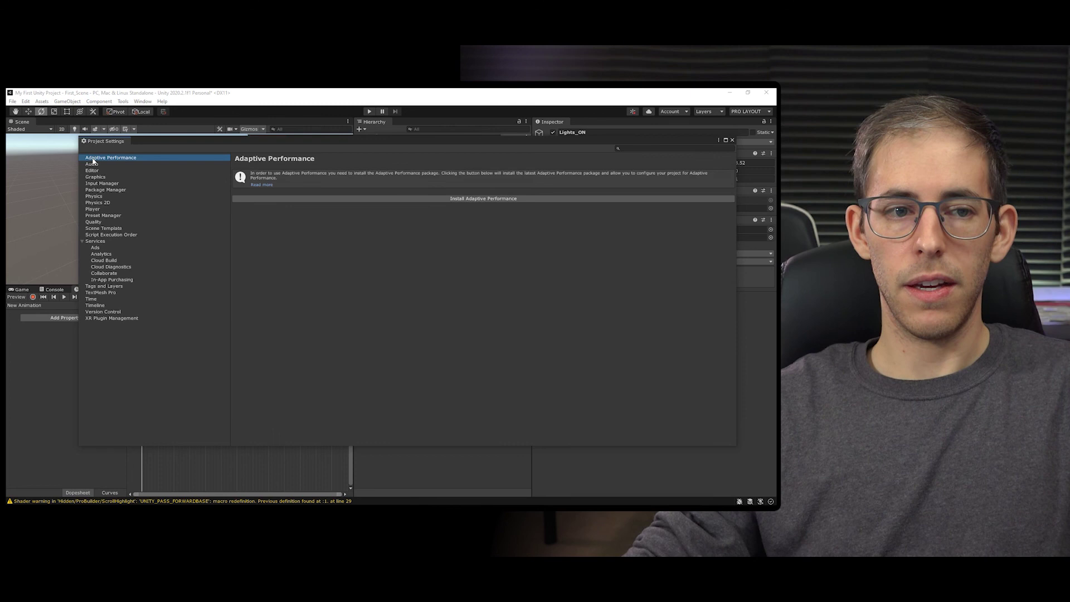
click(93, 165)
click(91, 171)
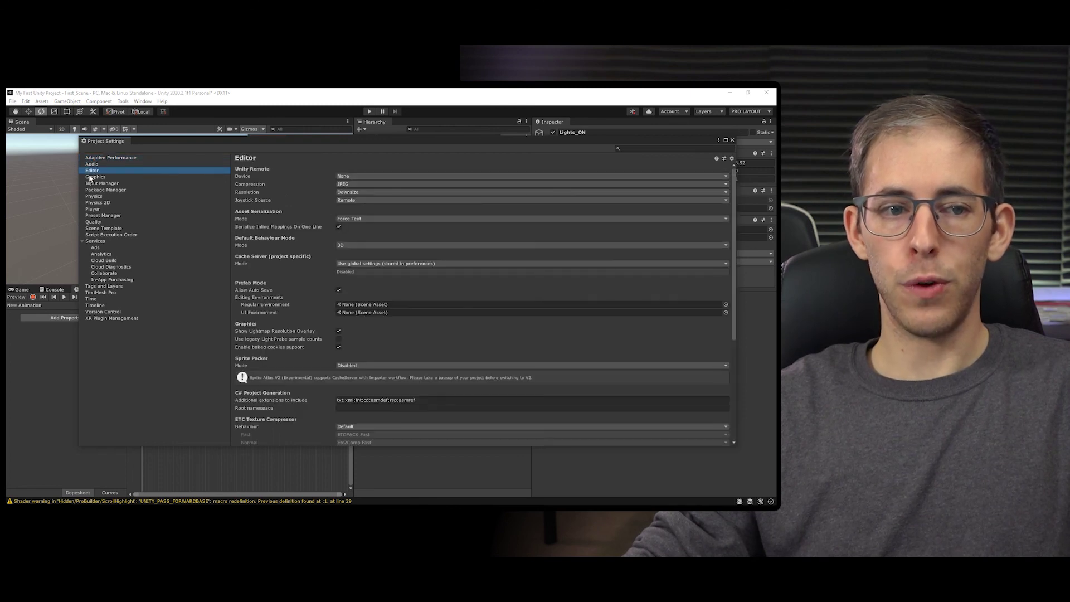
click(95, 183)
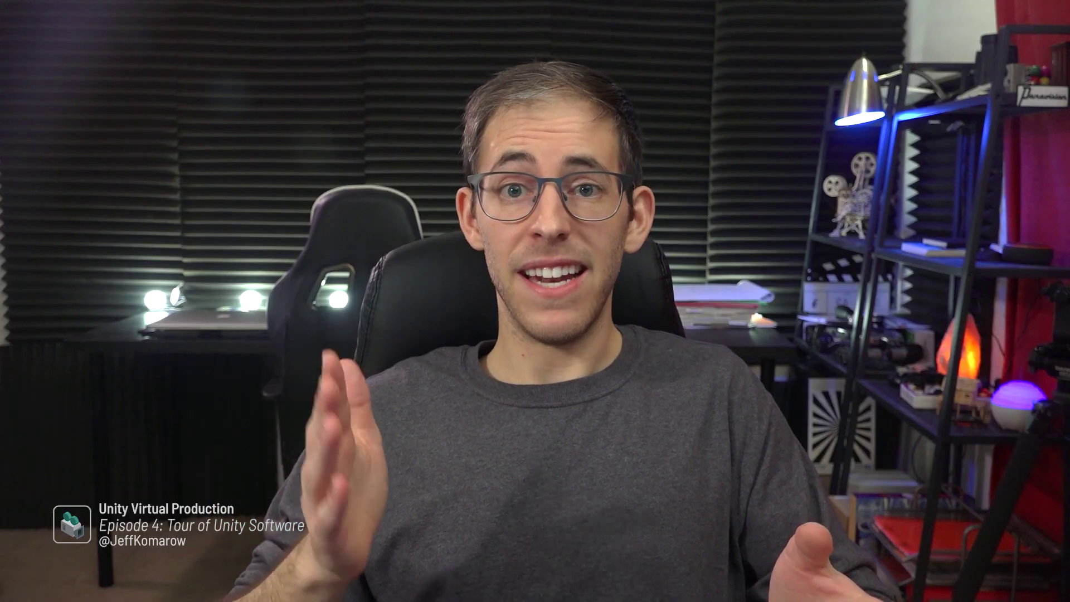